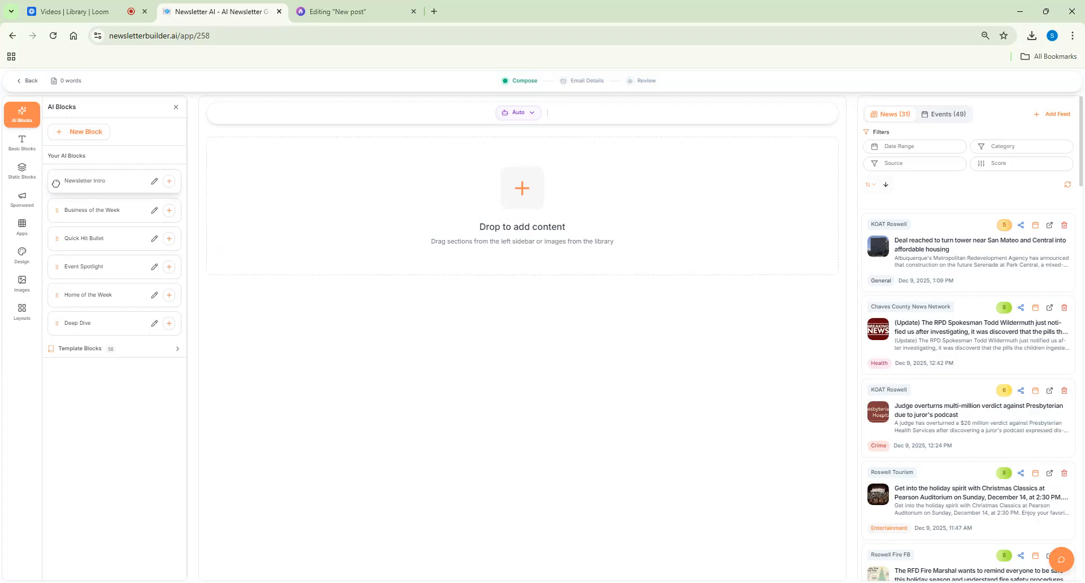
# Add the Newsletter Intro, Deep Dive, Quick Hit Bullet and Event Spotlight blocks to the empty newsletter
pyautogui.moveTo(56, 183); pyautogui.dragTo(242, 164)
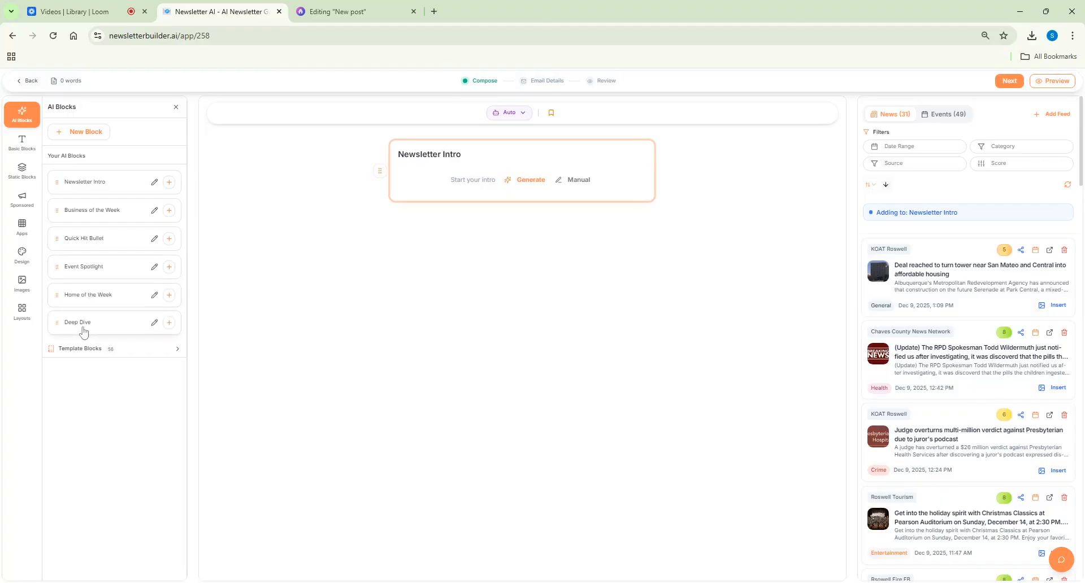
pyautogui.click(167, 324)
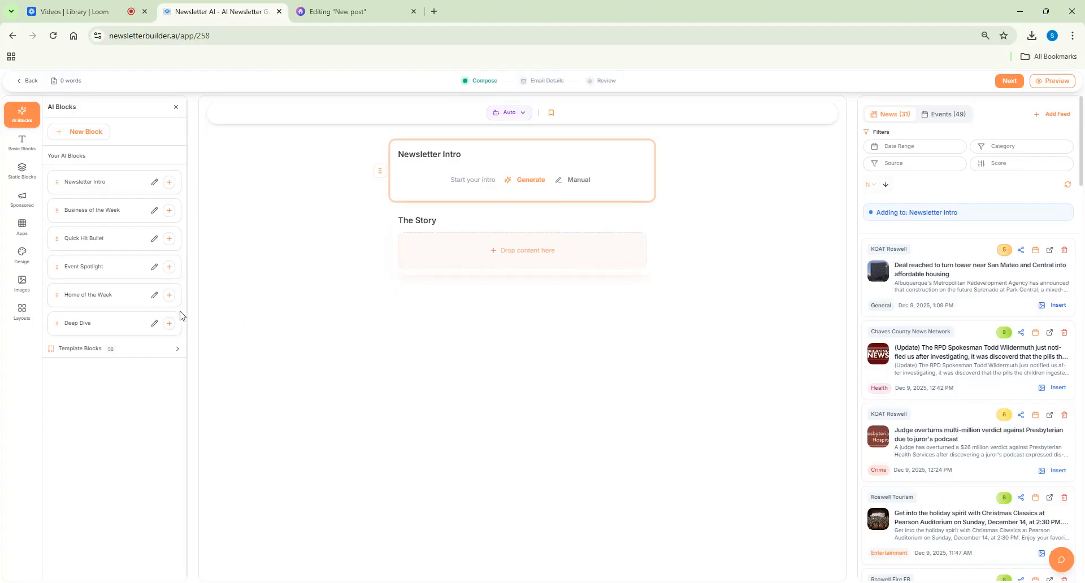
pyautogui.click(169, 238)
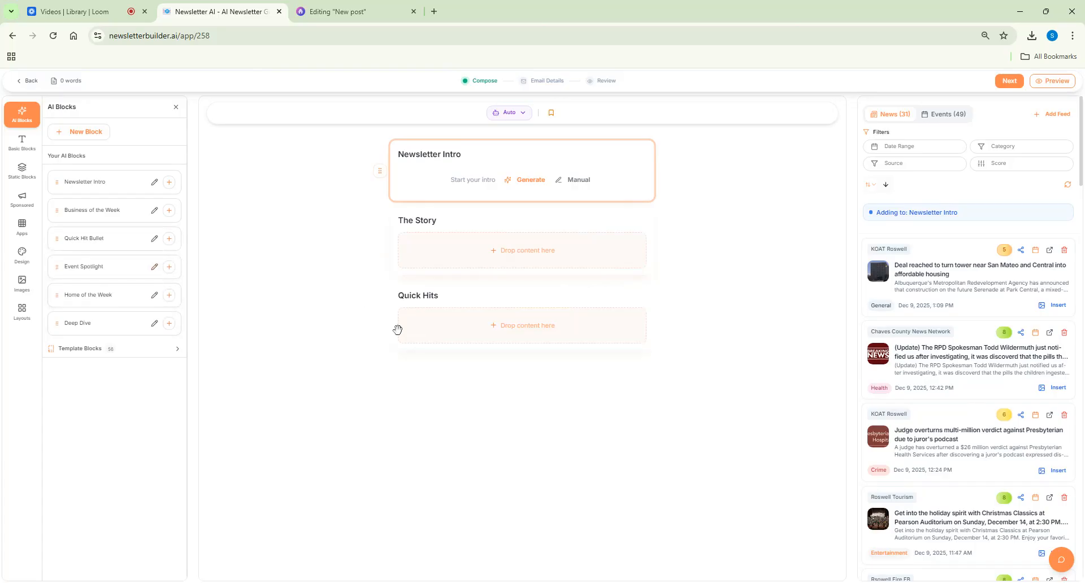
pyautogui.click(396, 347)
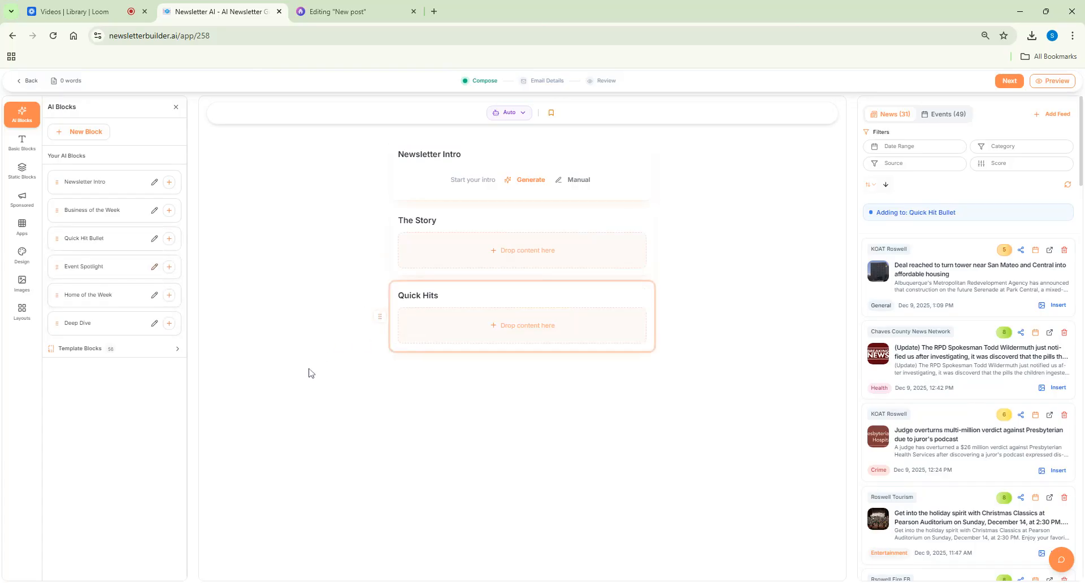
pyautogui.click(169, 266)
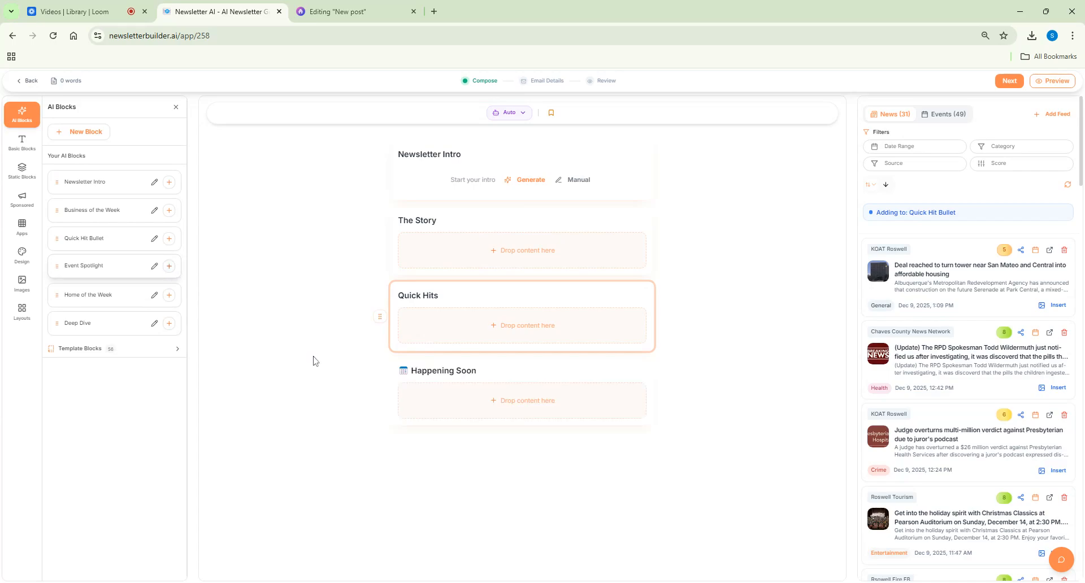
pyautogui.click(400, 418)
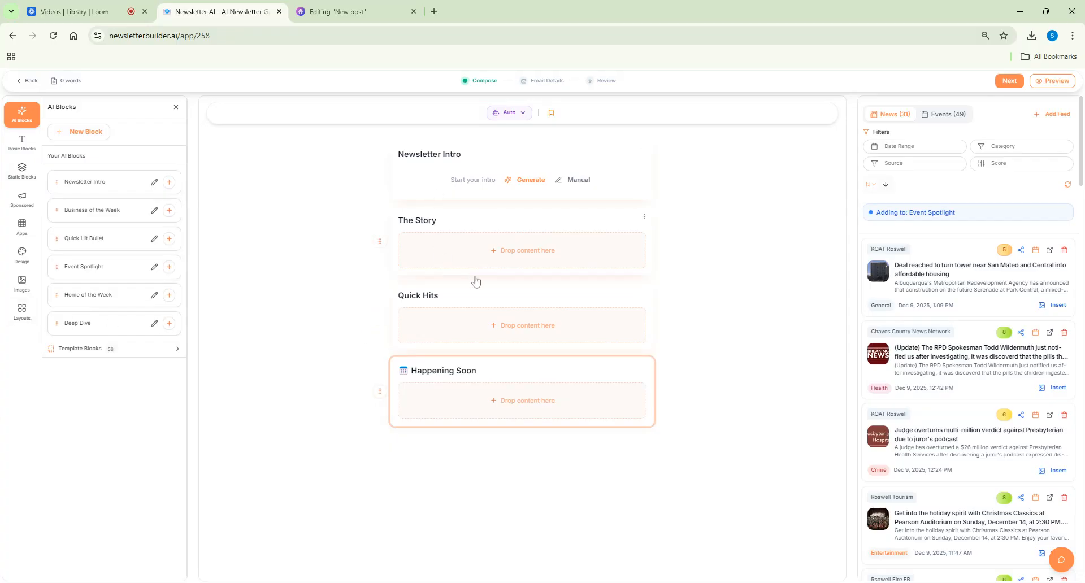
# Add the GN Roswell news article with the photo about the major fire at Roswell's infamous Hangar 84 to The Story section
pyautogui.click(617, 219)
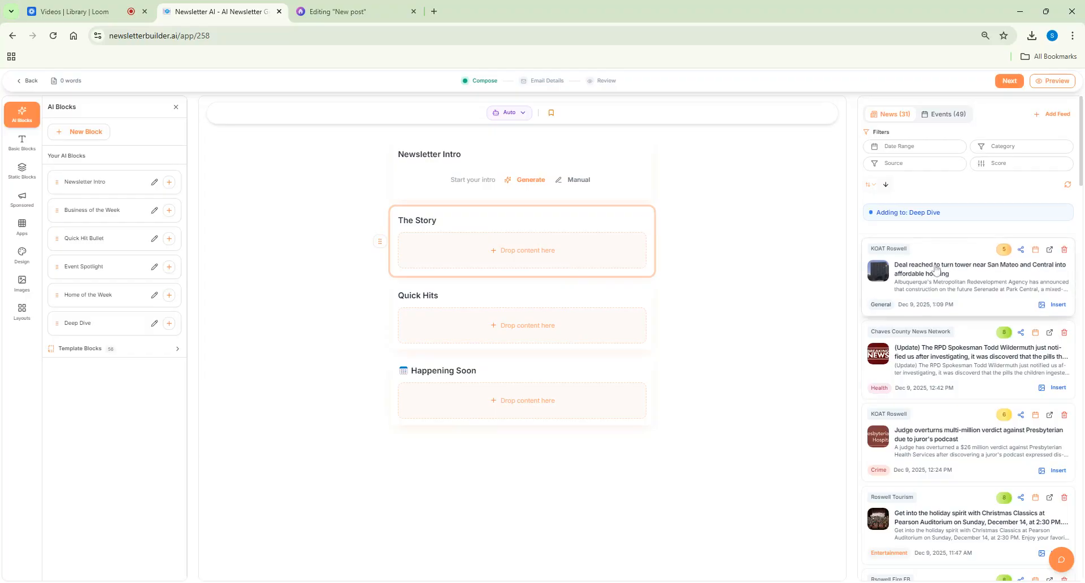
pyautogui.scroll(-3, 936, 282)
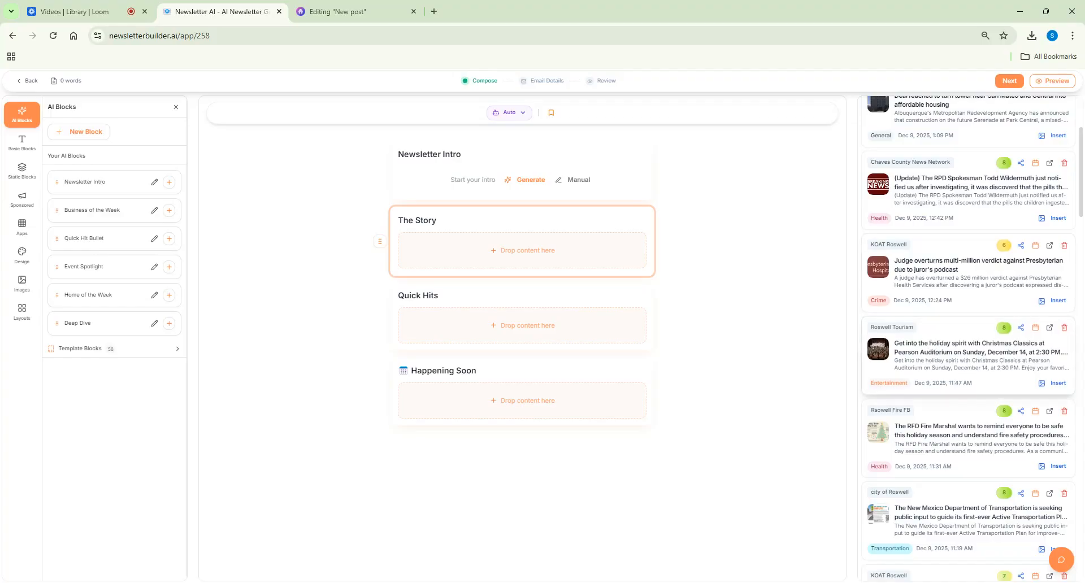
pyautogui.scroll(3, 929, 333)
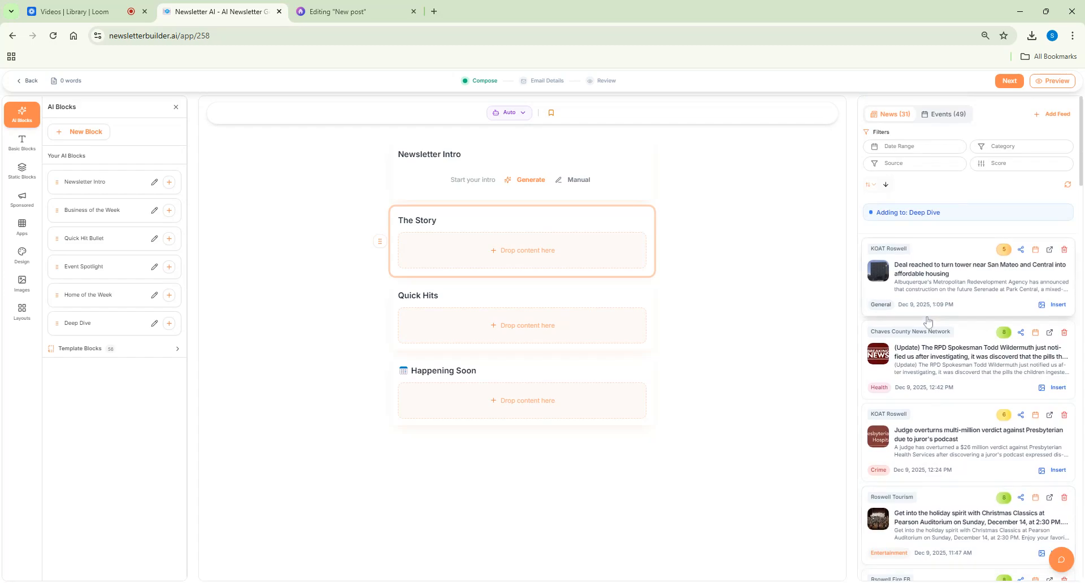
pyautogui.scroll(-6, 926, 337)
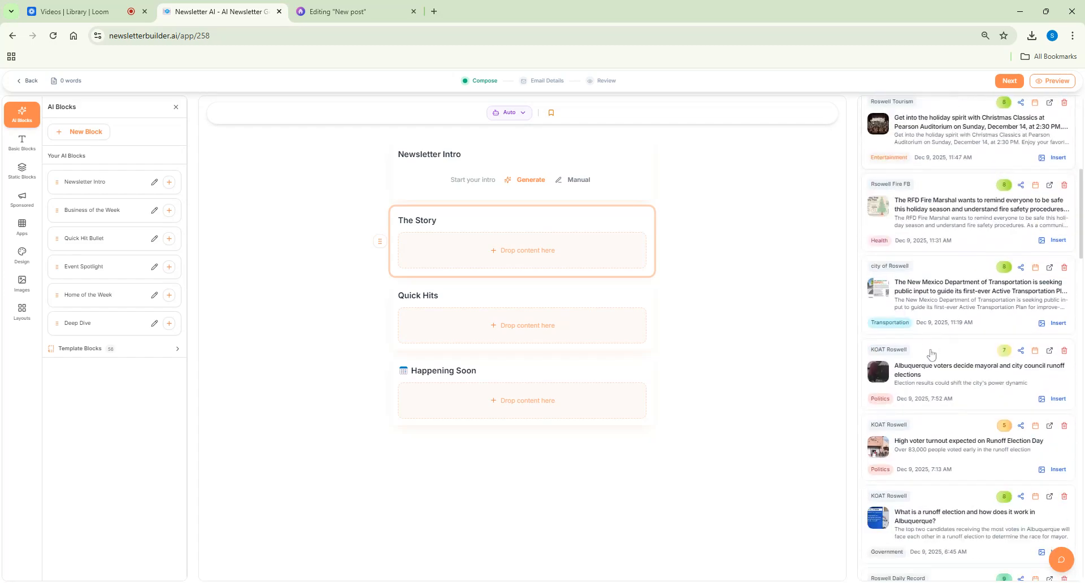
pyautogui.scroll(-7, 931, 362)
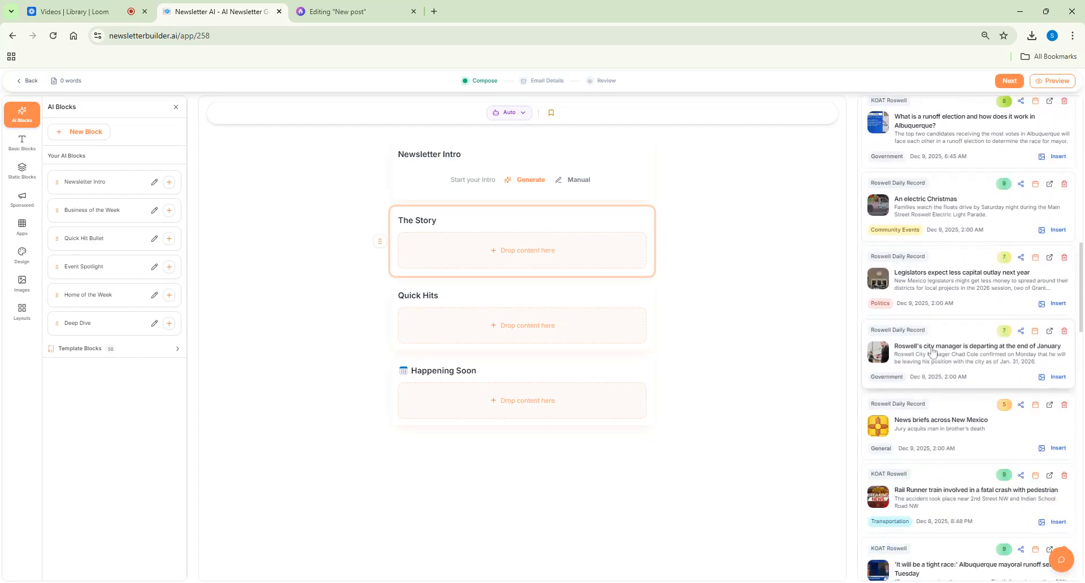
pyautogui.scroll(-6, 934, 346)
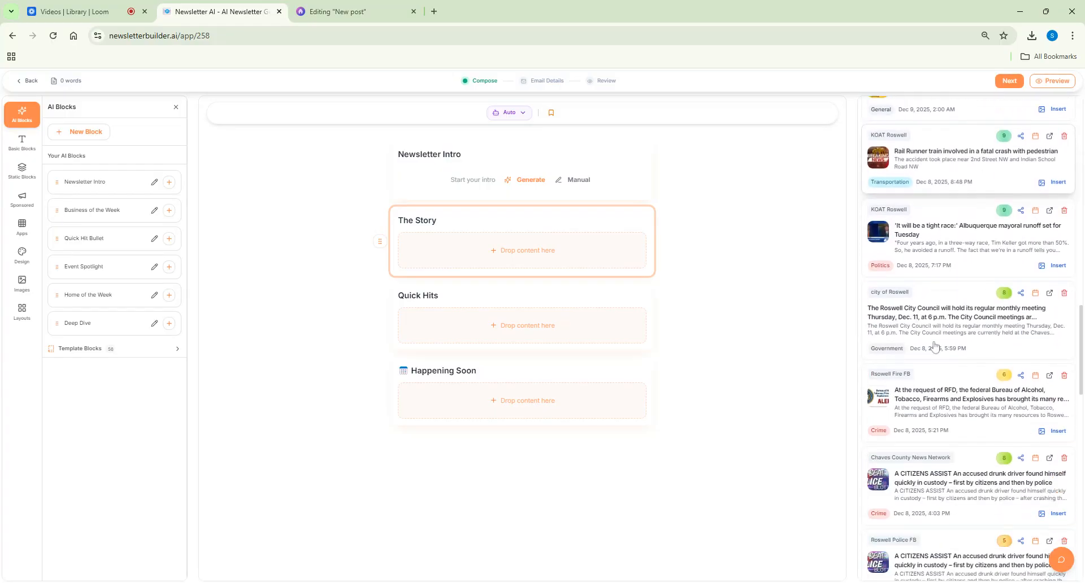
pyautogui.scroll(-7, 933, 345)
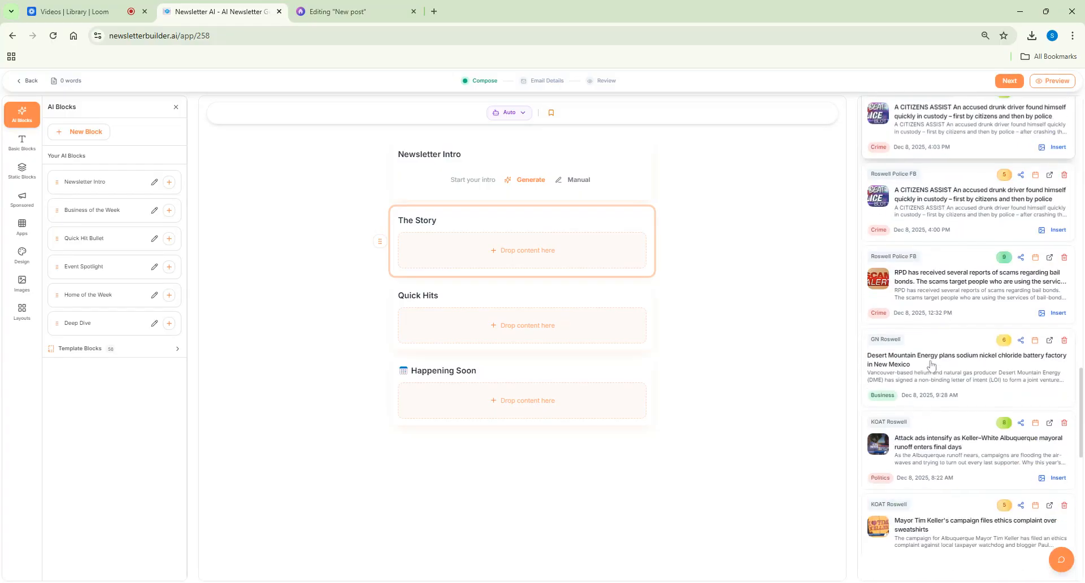
pyautogui.scroll(-3, 931, 364)
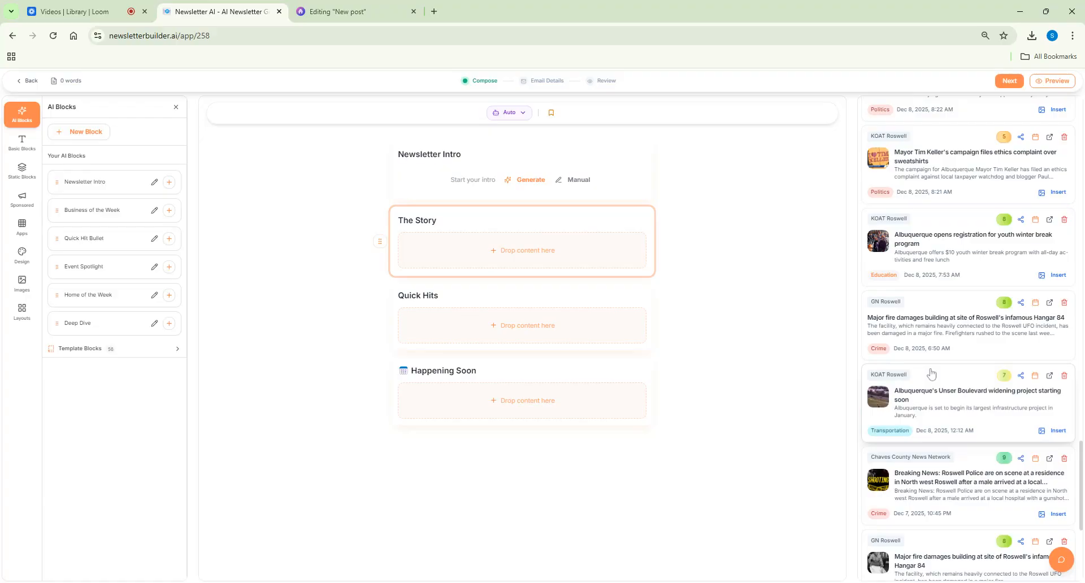
pyautogui.scroll(-4, 931, 373)
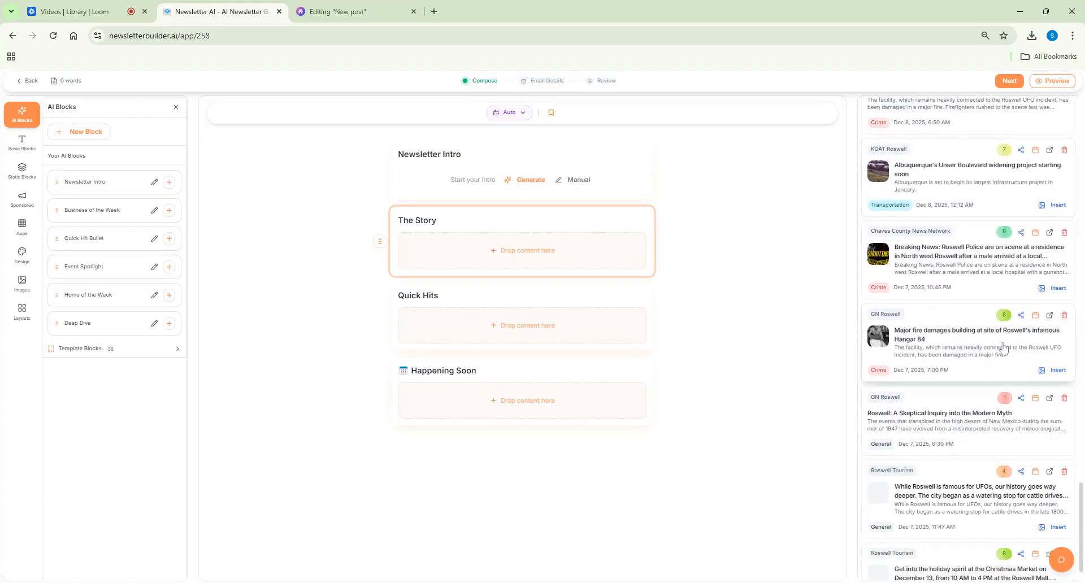
pyautogui.moveTo(1001, 351); pyautogui.dragTo(576, 267)
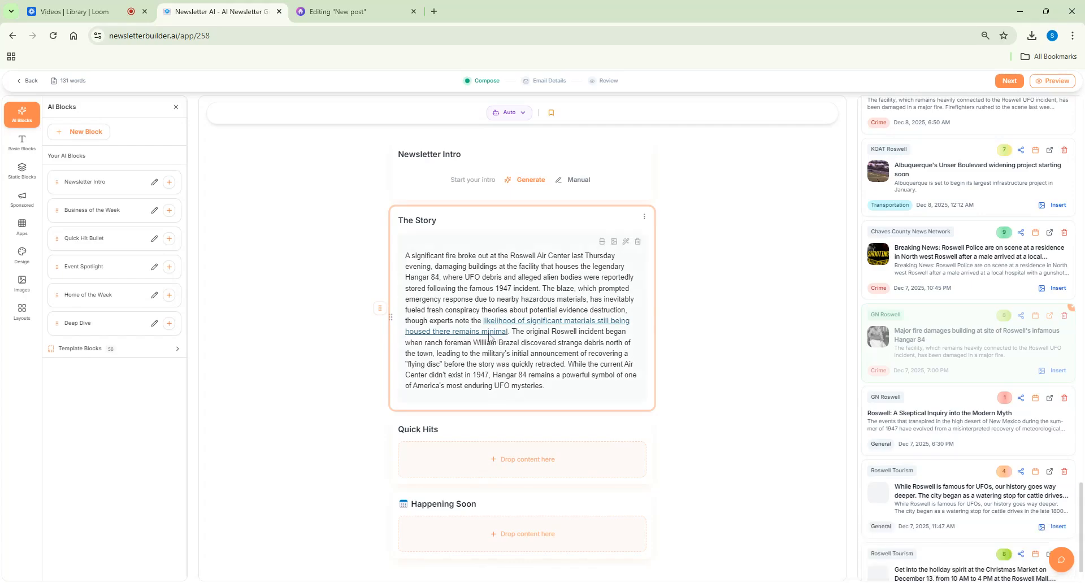
# Open the source article linked in the Hangar 84 story, look it over and return to the newsletter editor
pyautogui.keyDown('ctrl'); pyautogui.click(488, 333); pyautogui.keyUp('ctrl')
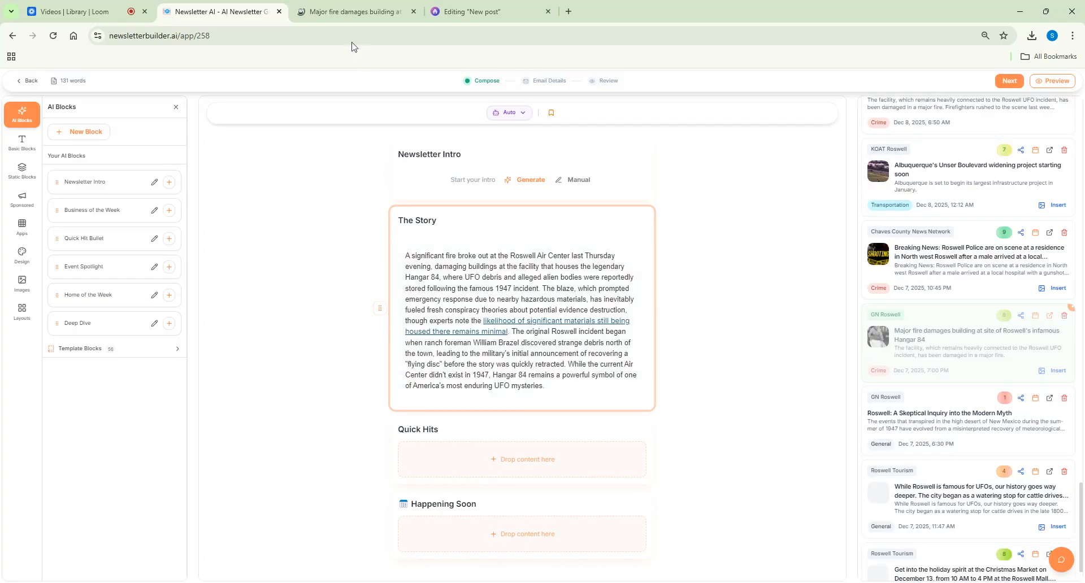
pyautogui.click(353, 15)
pyautogui.scroll(-8, 350, 280)
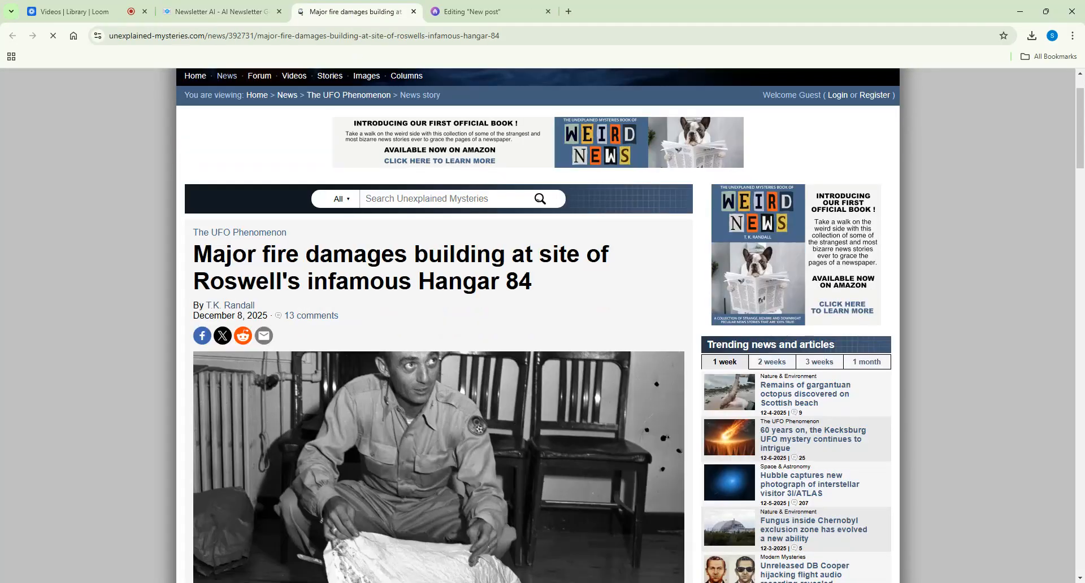
pyautogui.scroll(5, 350, 280)
pyautogui.hotkey('ctrl', 'shift', 'Tab')
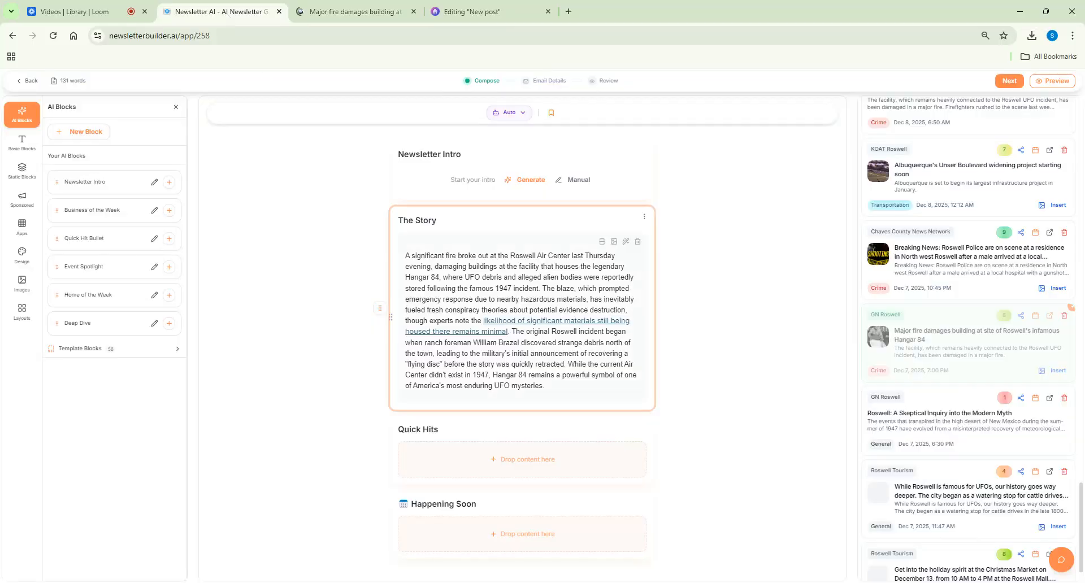
# Insert the Hangar 84 article's photo above the story text and delete that image again
pyautogui.click(613, 243)
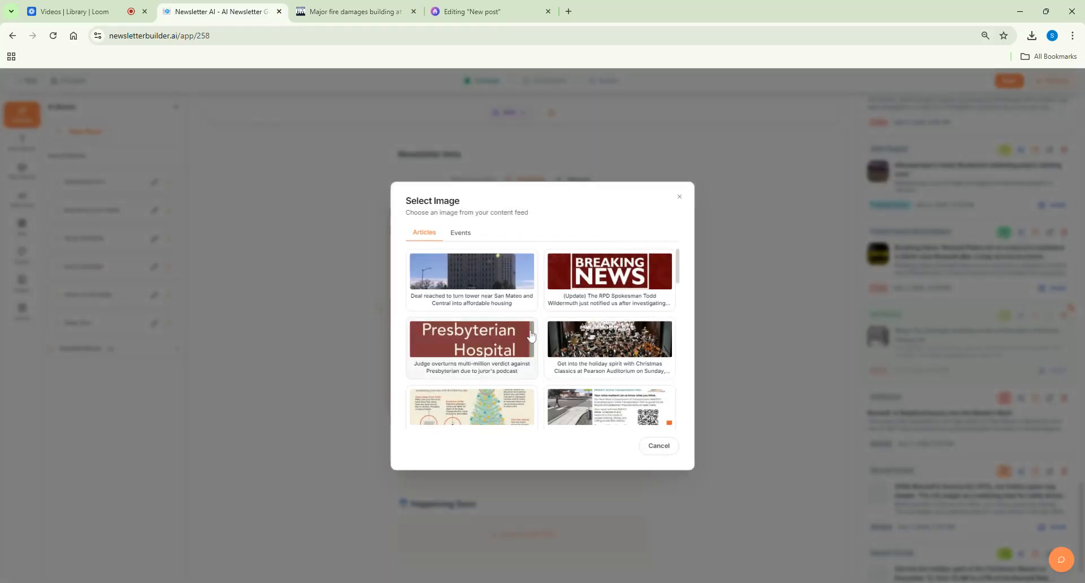
pyautogui.scroll(-1, 561, 331)
pyautogui.scroll(-10, 561, 331)
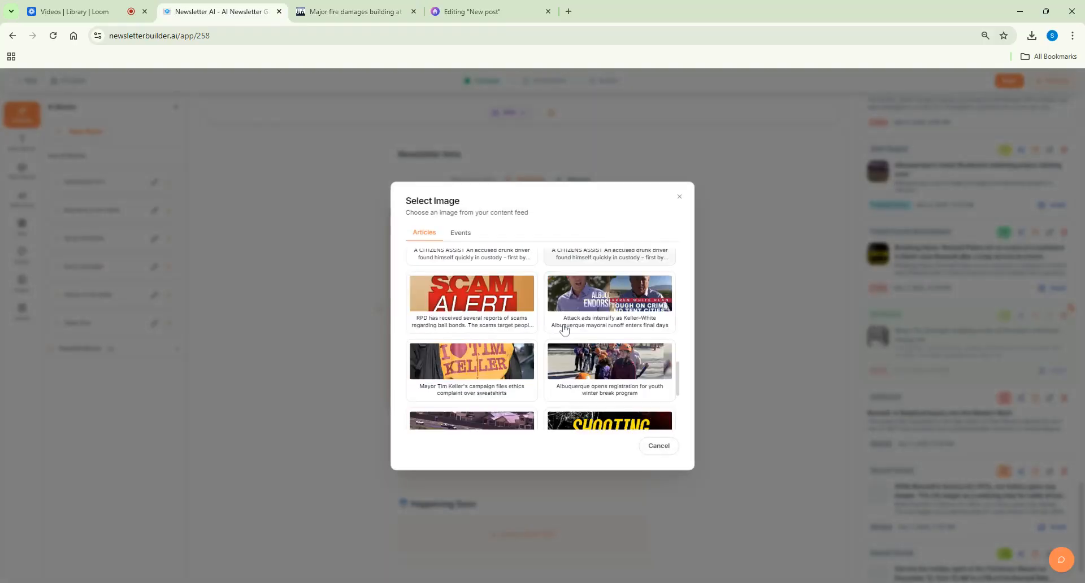
pyautogui.scroll(-3, 563, 330)
pyautogui.click(472, 334)
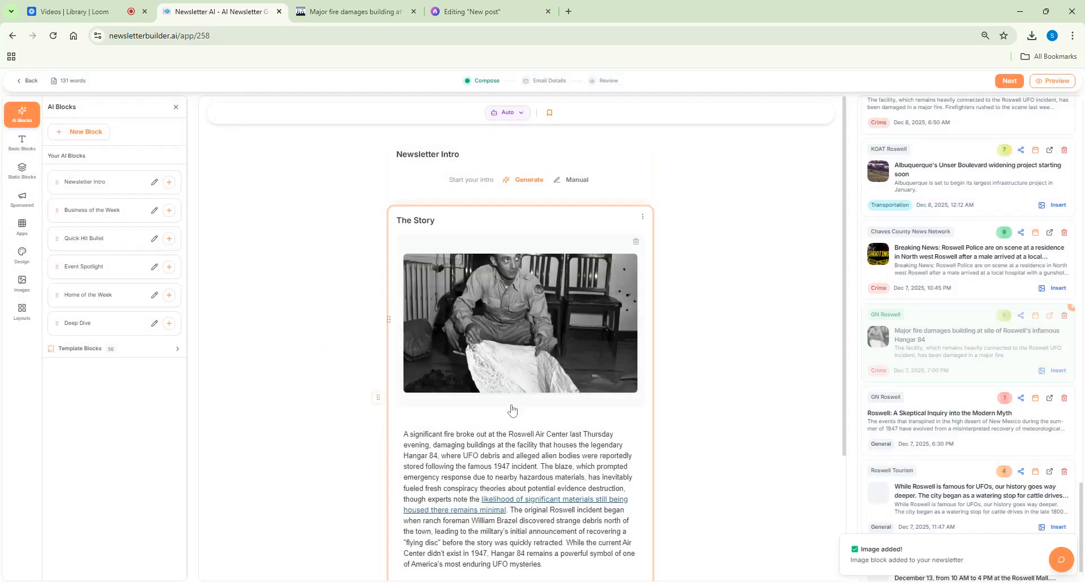
pyautogui.click(635, 241)
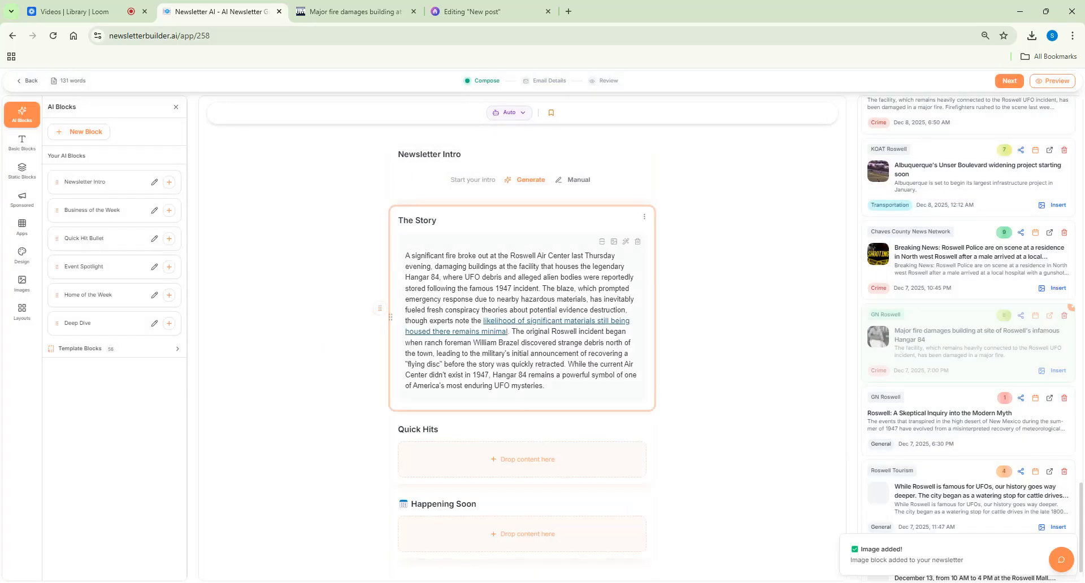
# Try to add the San Mateo and Central tower article to Quick Hits, and add the Presbyterian verdict article there
pyautogui.click(591, 443)
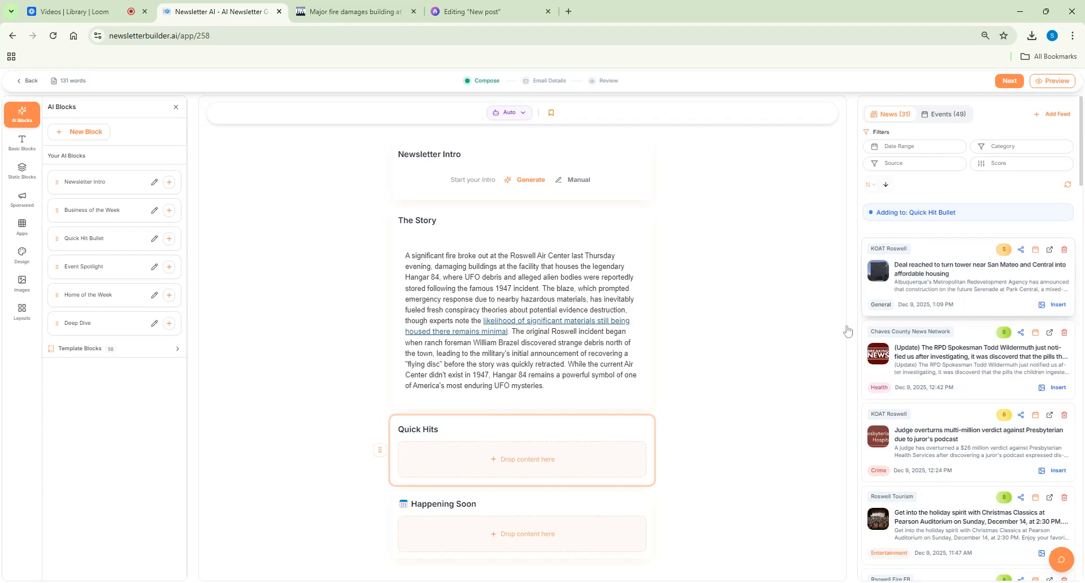
pyautogui.moveTo(972, 288); pyautogui.dragTo(563, 485)
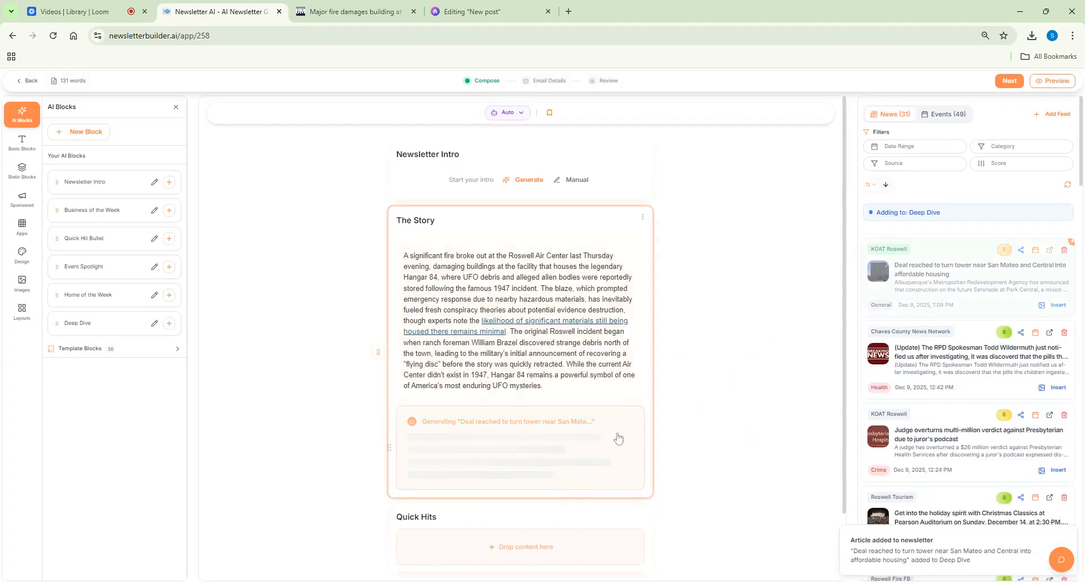
pyautogui.scroll(-2, 648, 419)
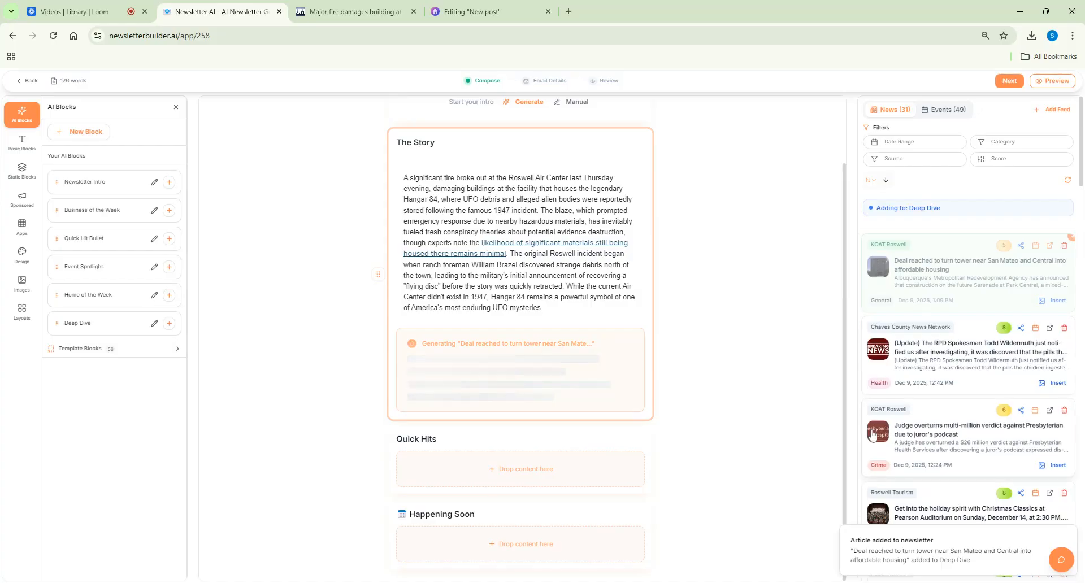
pyautogui.scroll(-3, 938, 350)
pyautogui.moveTo(929, 291); pyautogui.dragTo(546, 496)
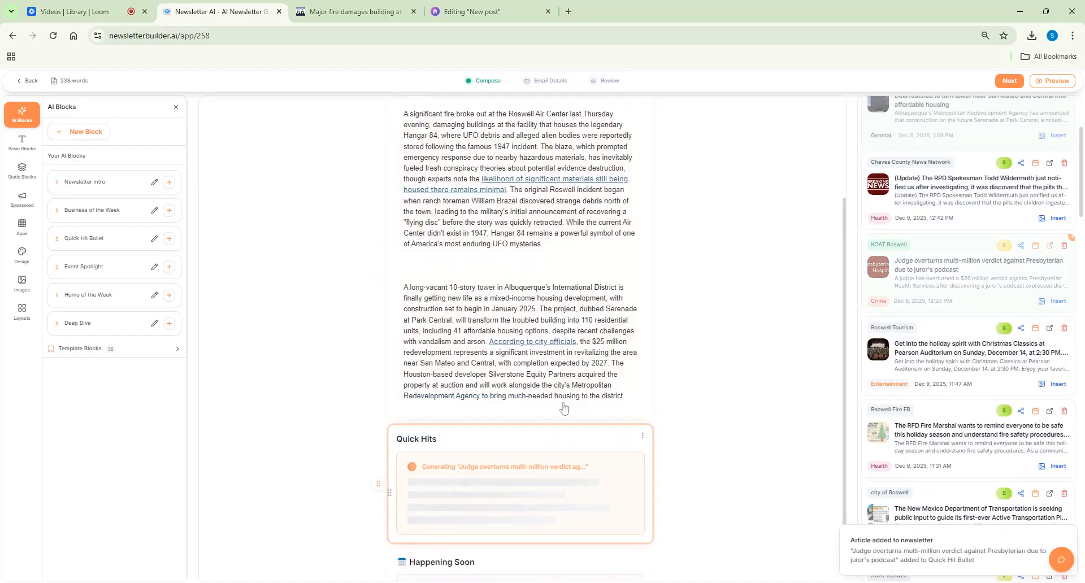
# Remove the tower redevelopment text from The Story and add the San Mateo and Central tower article to Quick Hits
pyautogui.click(633, 273)
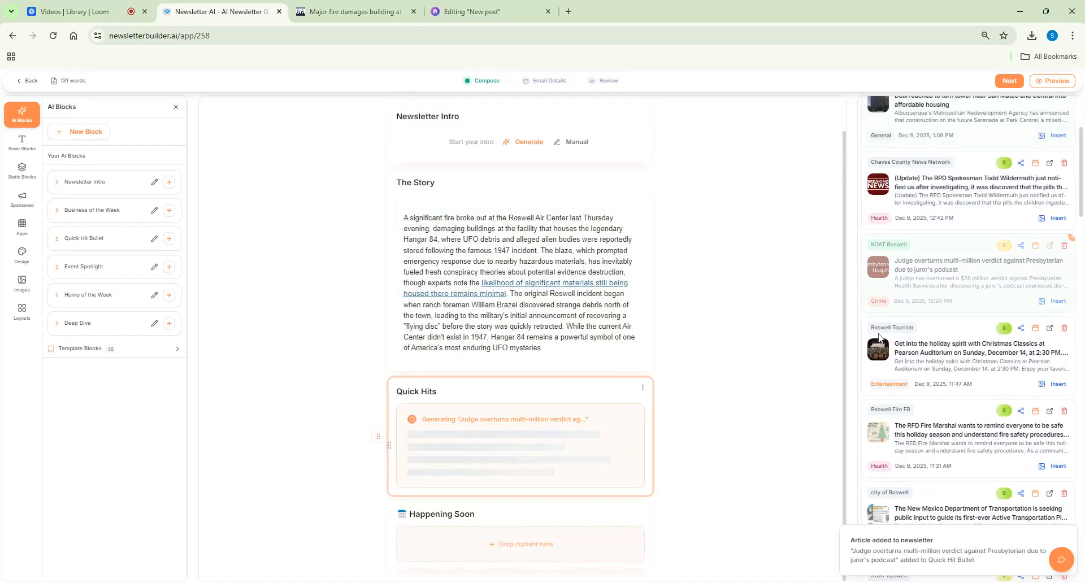
pyautogui.scroll(3, 959, 284)
pyautogui.moveTo(959, 284); pyautogui.dragTo(552, 479)
# Add the news article about Roswell's city manager departing at the end of January to Quick Hits
pyautogui.scroll(-5, 960, 419)
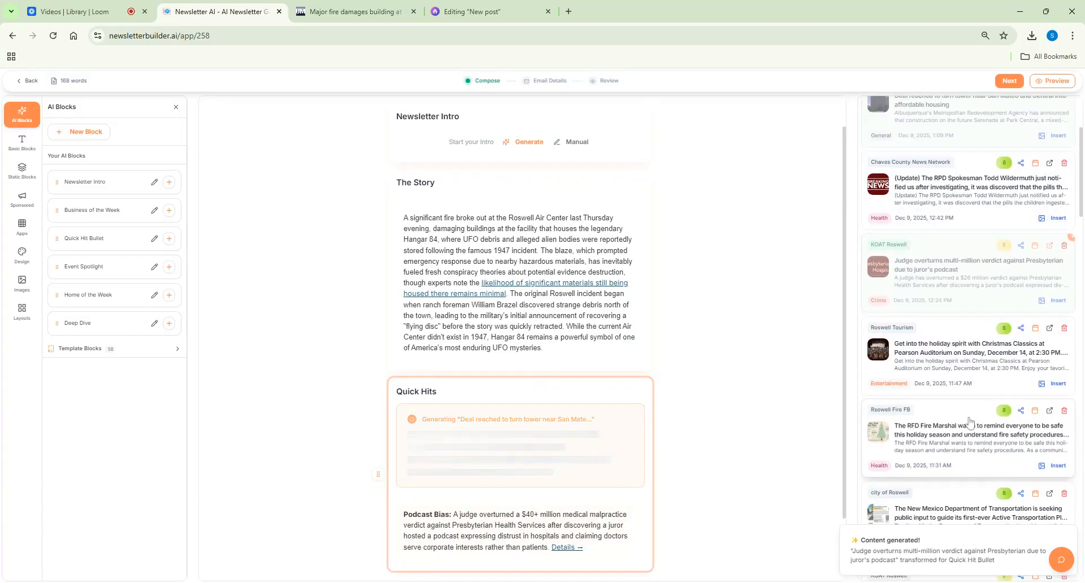
pyautogui.scroll(-3, 961, 419)
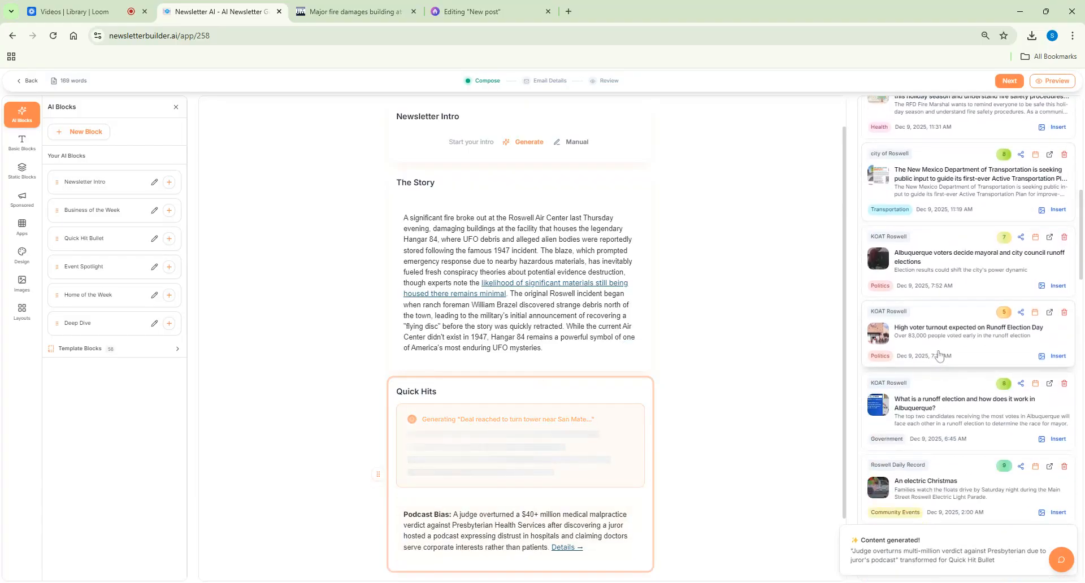
pyautogui.scroll(-2, 945, 310)
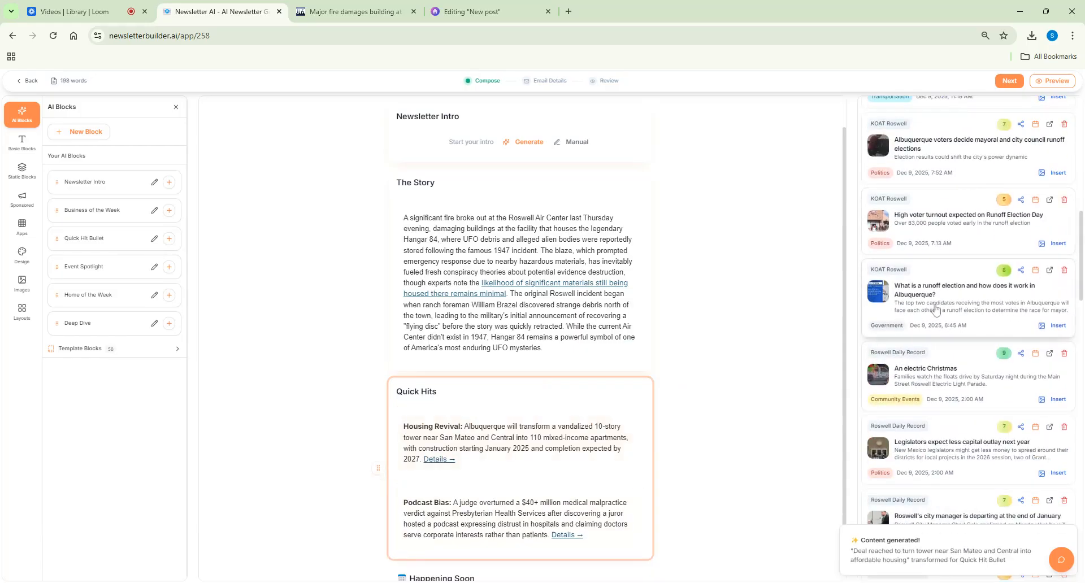
pyautogui.scroll(-4, 935, 309)
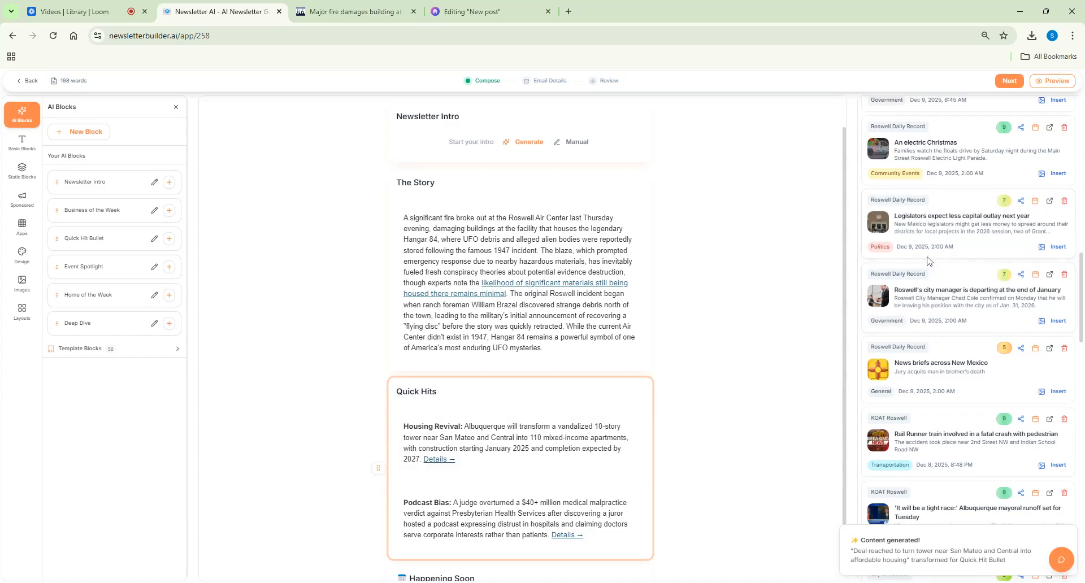
pyautogui.moveTo(938, 302); pyautogui.dragTo(509, 473)
# Add the Chaves County drunk driver "A CITIZENS ASSIST" article and the Desert Mountain Energy battery factory article to Quick Hits
pyautogui.scroll(-10, 931, 386)
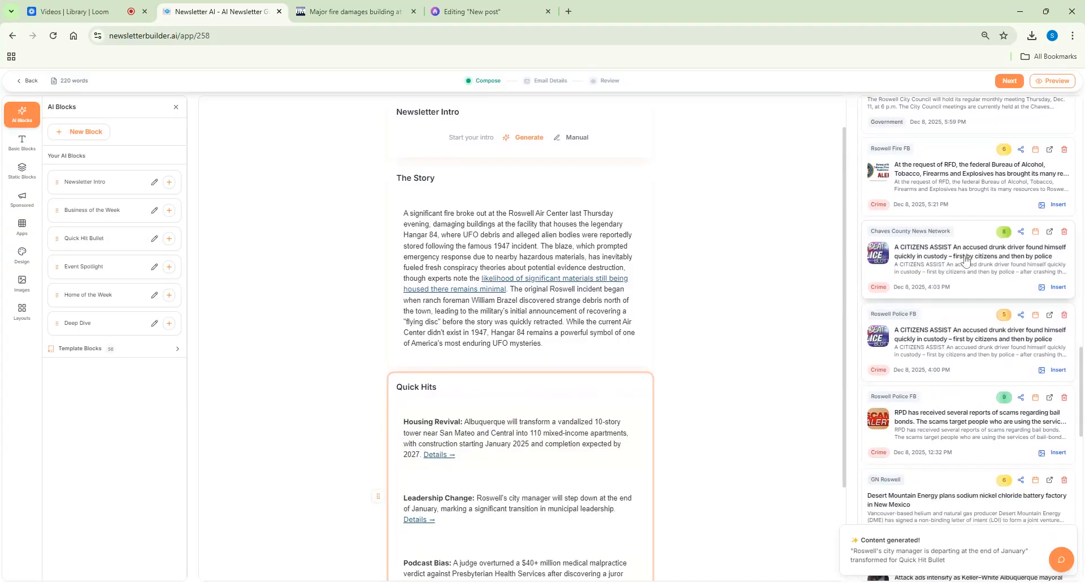
pyautogui.moveTo(955, 268); pyautogui.dragTo(469, 497)
pyautogui.scroll(-3, 980, 390)
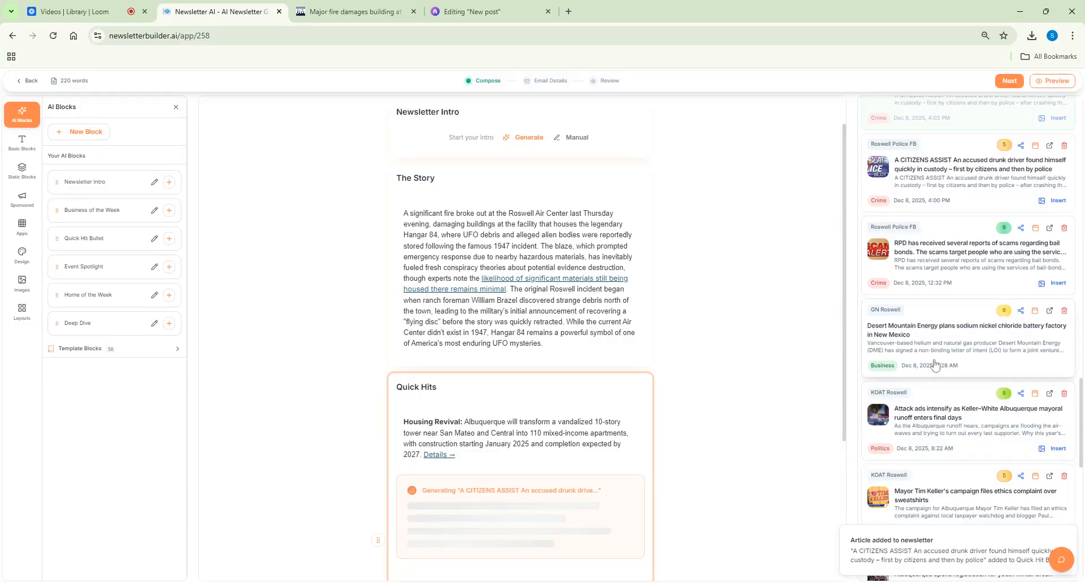
pyautogui.moveTo(936, 360); pyautogui.dragTo(531, 475)
pyautogui.scroll(-5, 326, 401)
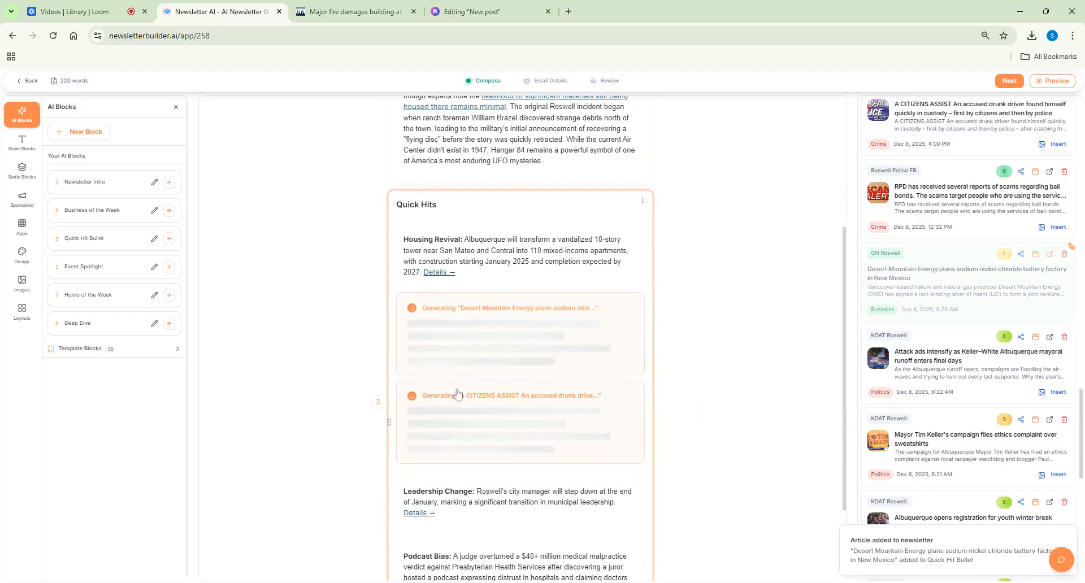
# Target the Happening Soon section for new content and show the events feed
pyautogui.scroll(4, 472, 375)
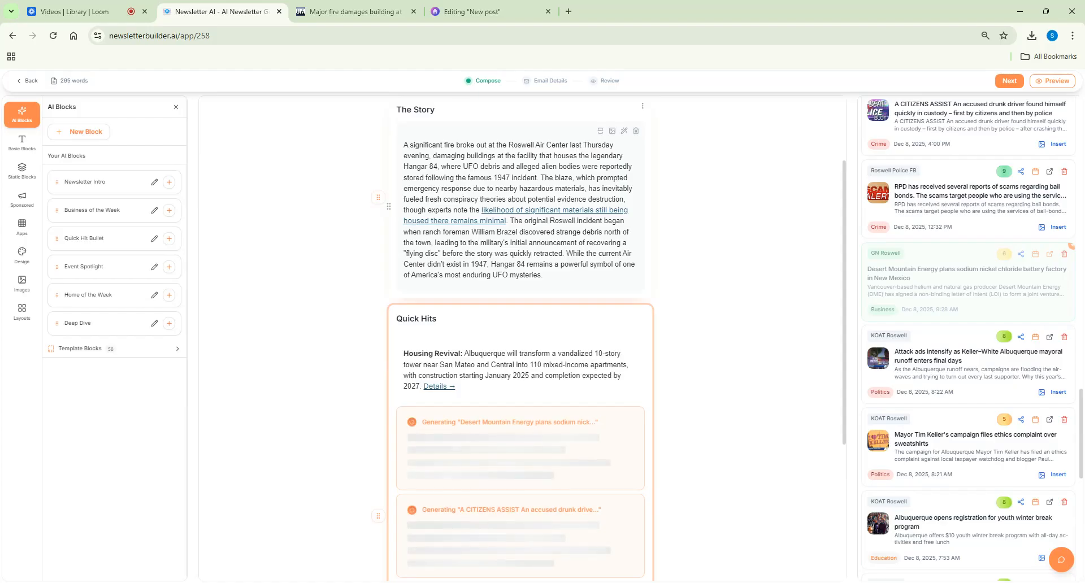
pyautogui.scroll(-4, 509, 260)
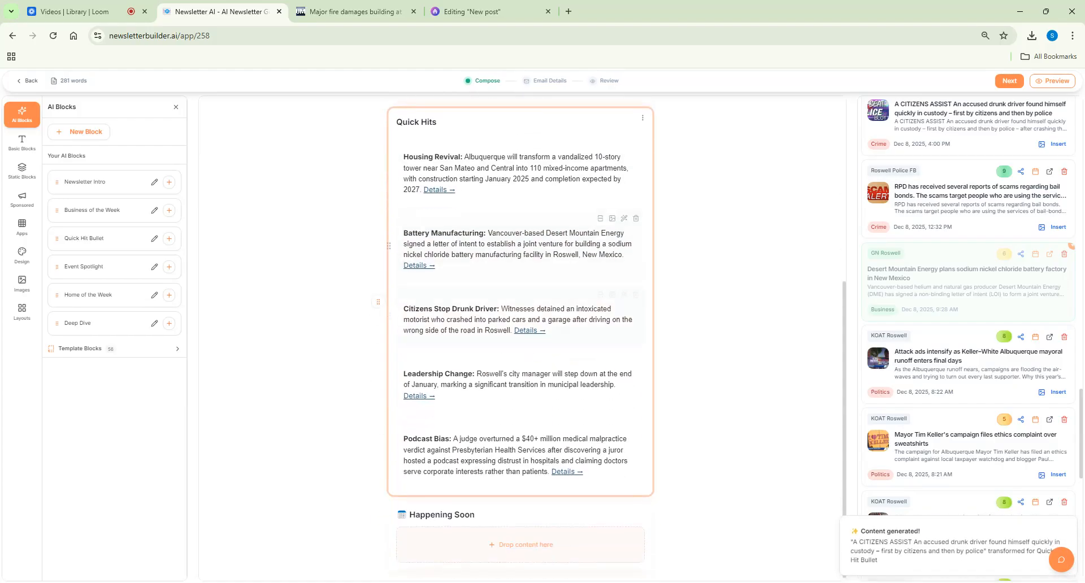
pyautogui.click(577, 513)
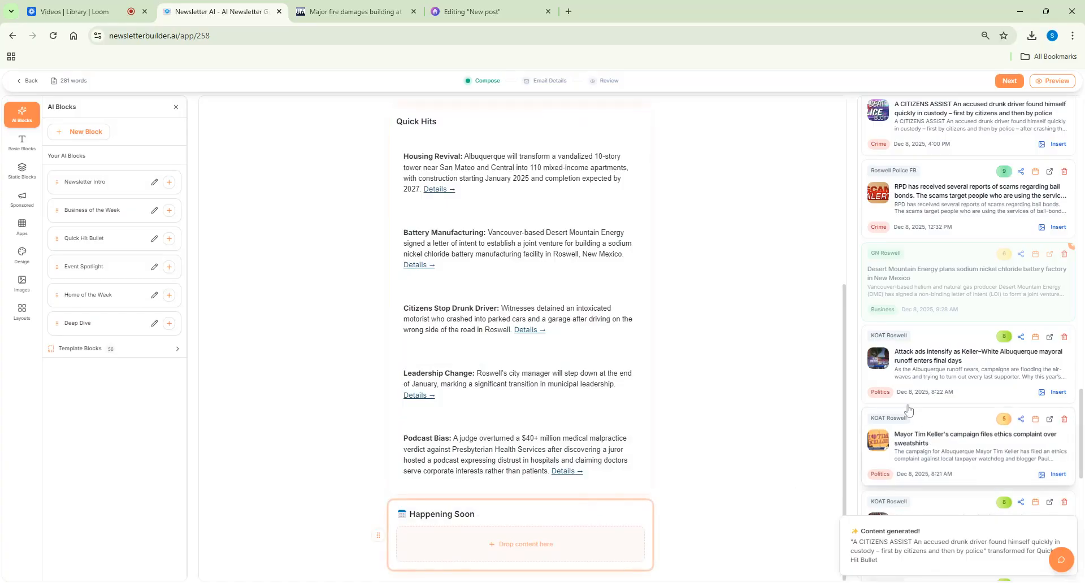
pyautogui.scroll(10, 910, 407)
pyautogui.scroll(6, 932, 260)
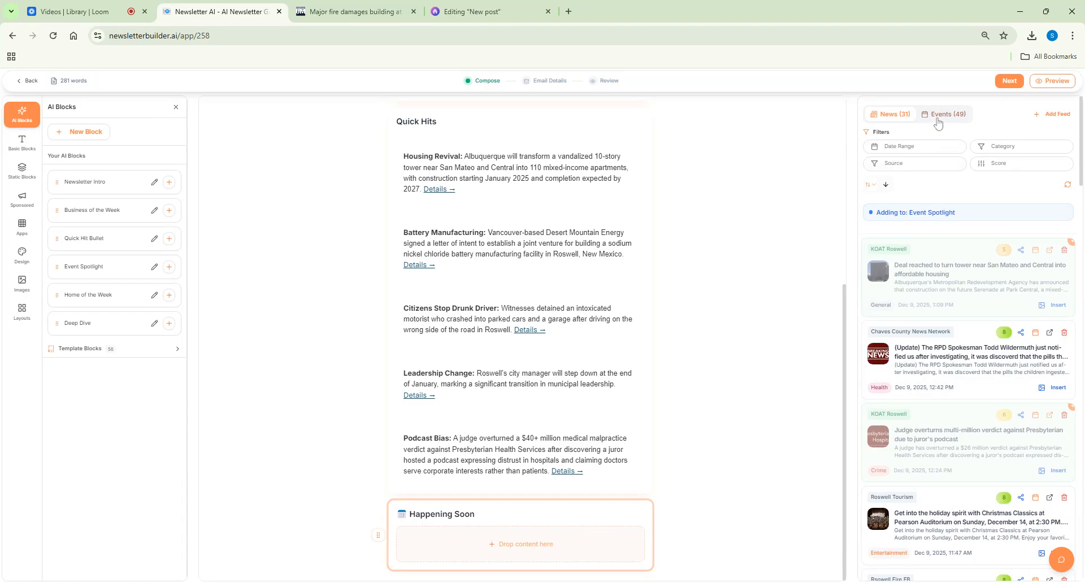
pyautogui.click(935, 119)
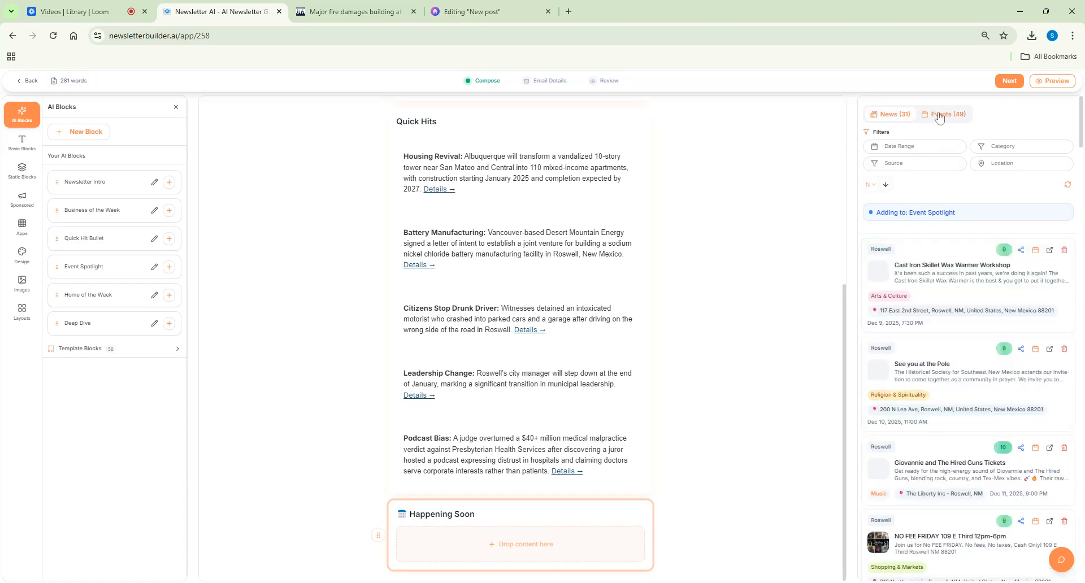
# Filter the events by date range from December 12 to December 14, 2025
pyautogui.click(904, 148)
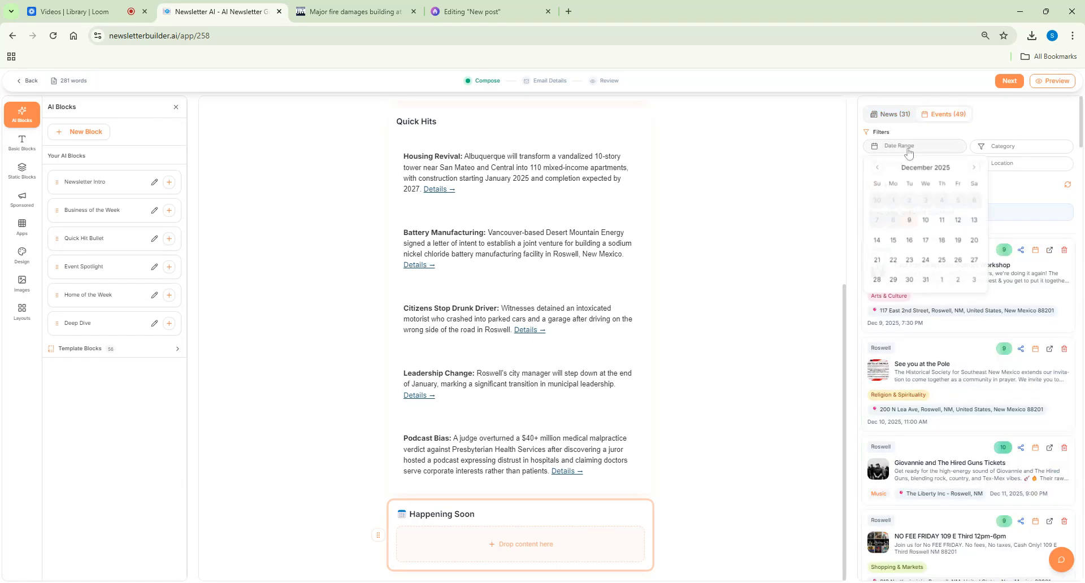
pyautogui.click(959, 225)
pyautogui.click(876, 242)
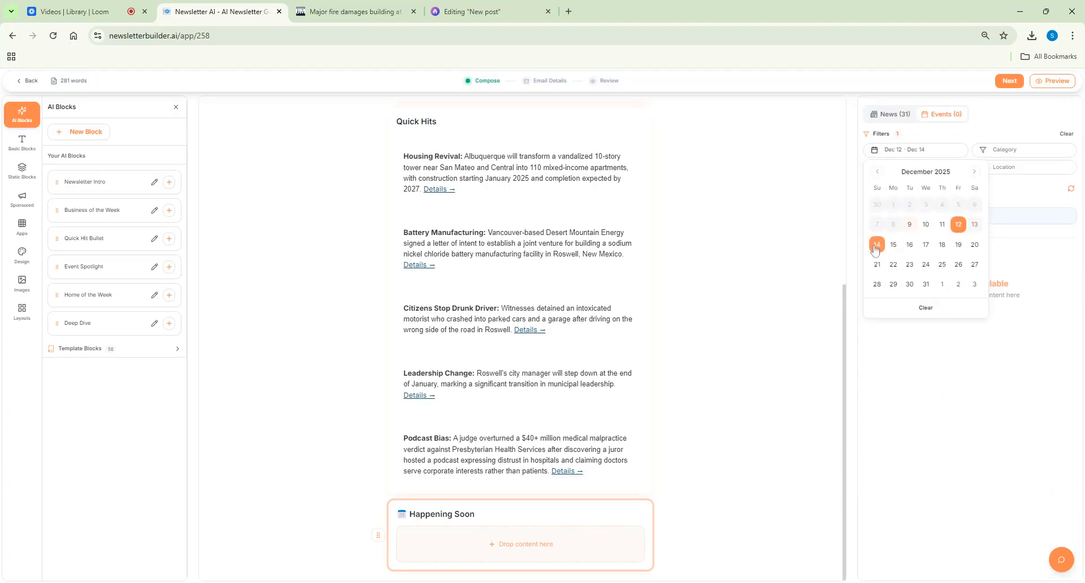
pyautogui.click(1047, 188)
# Add the "NO FEE FRIDAY 109 E Third 12pm-6pm" event to Happening Soon, removing its misplaced copy from Quick Hits
pyautogui.scroll(-3, 932, 286)
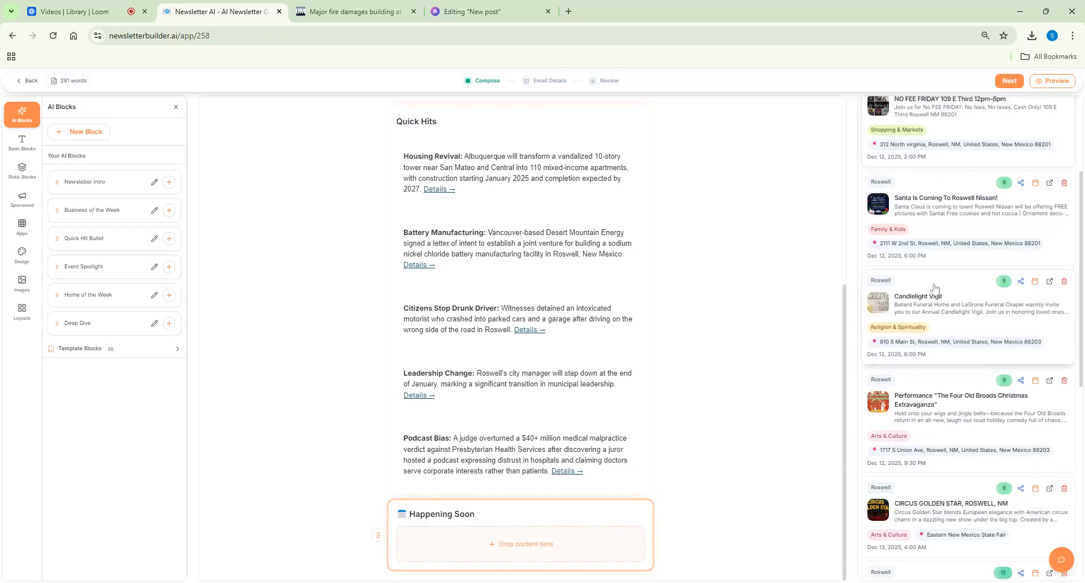
pyautogui.scroll(3, 933, 288)
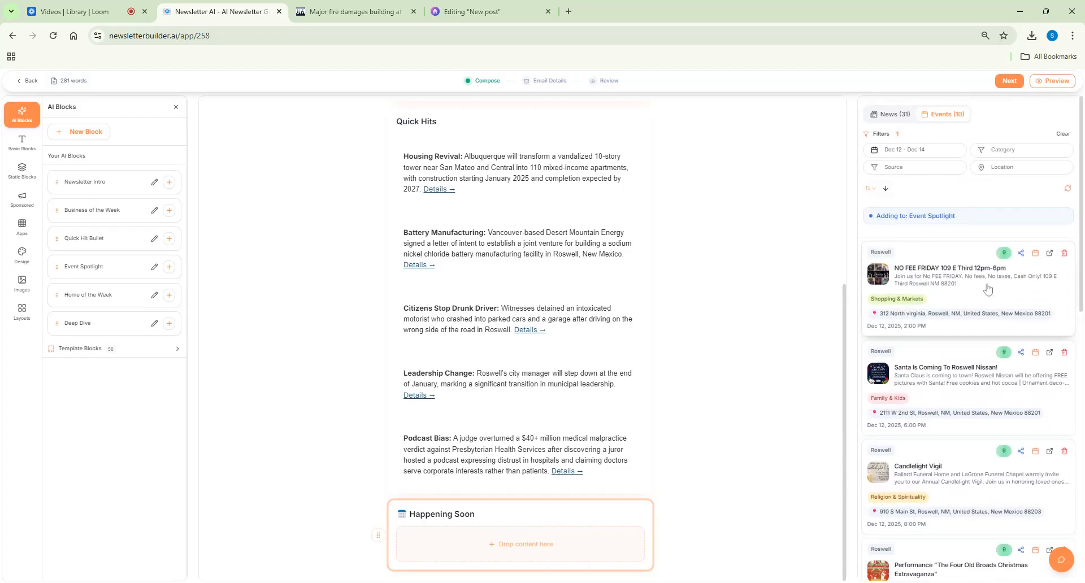
pyautogui.moveTo(980, 292); pyautogui.dragTo(626, 556)
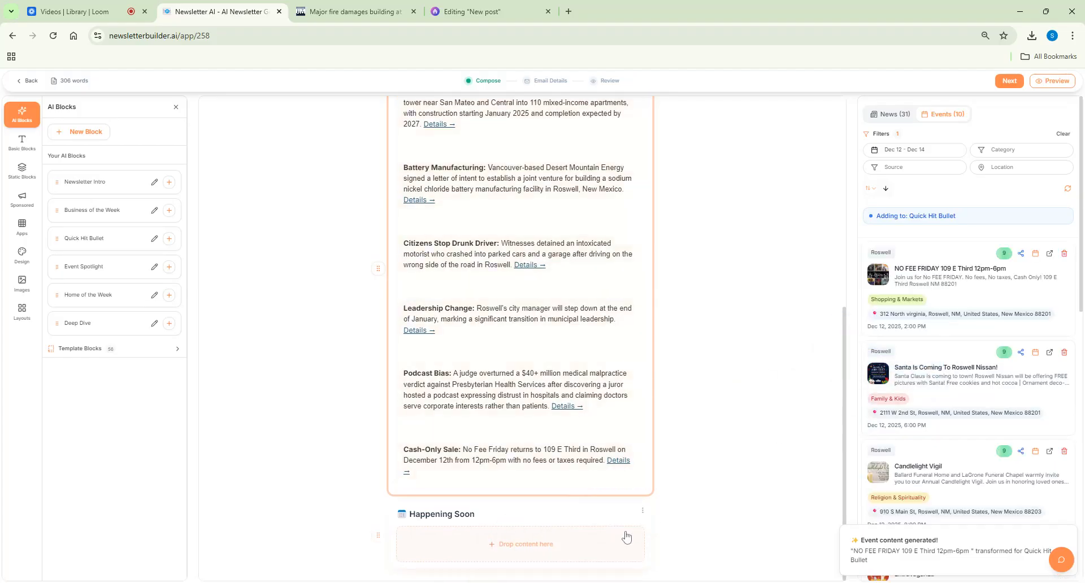
pyautogui.click(648, 537)
pyautogui.moveTo(955, 291); pyautogui.dragTo(575, 528)
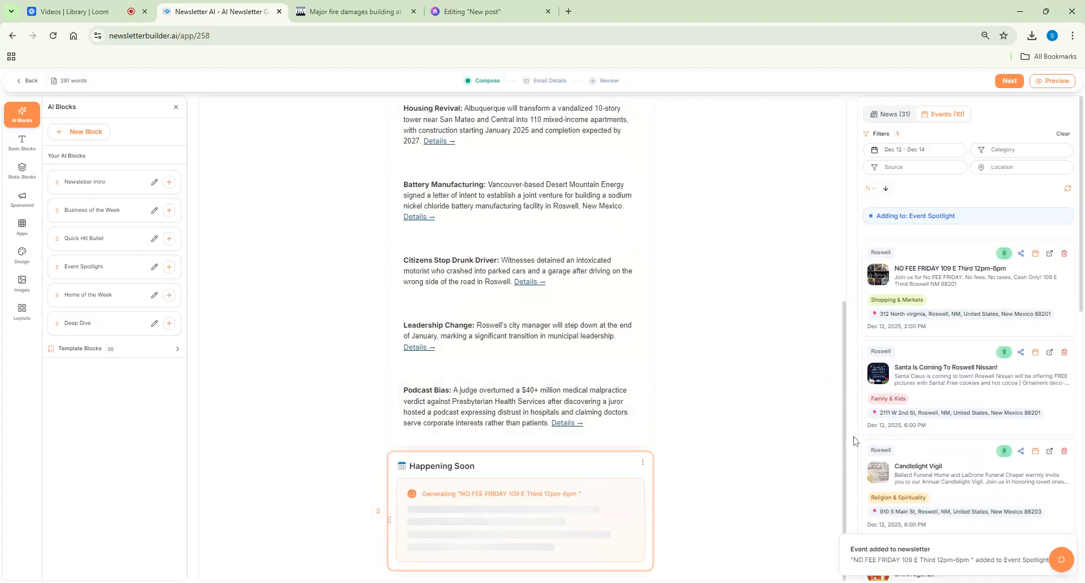
# Add "The Four Old Broads Christmas Extravaganza" performance and the CIRCUS GOLDEN STAR event to Happening Soon
pyautogui.scroll(-4, 904, 413)
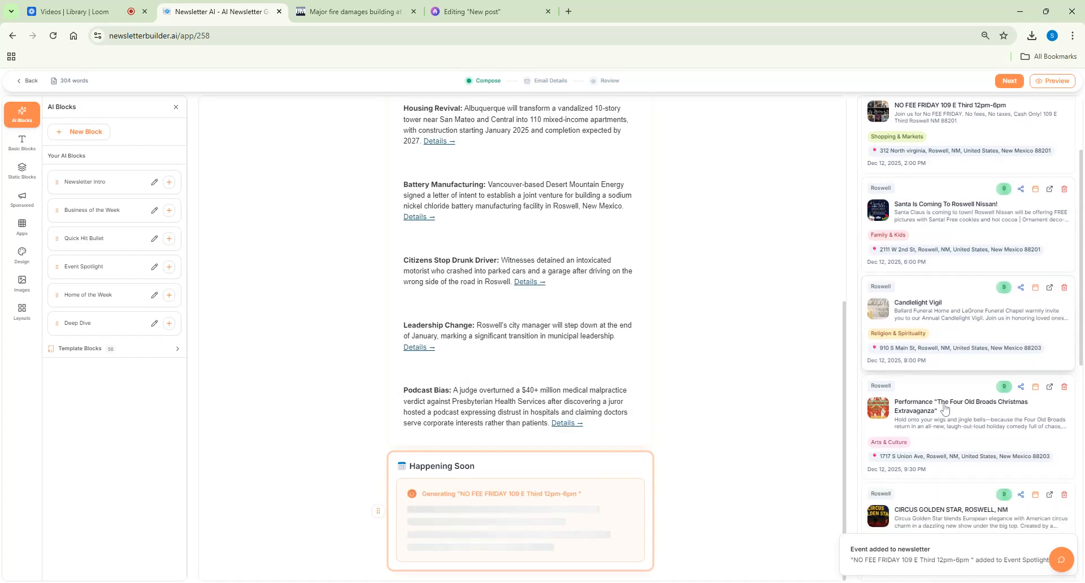
pyautogui.scroll(-3, 949, 367)
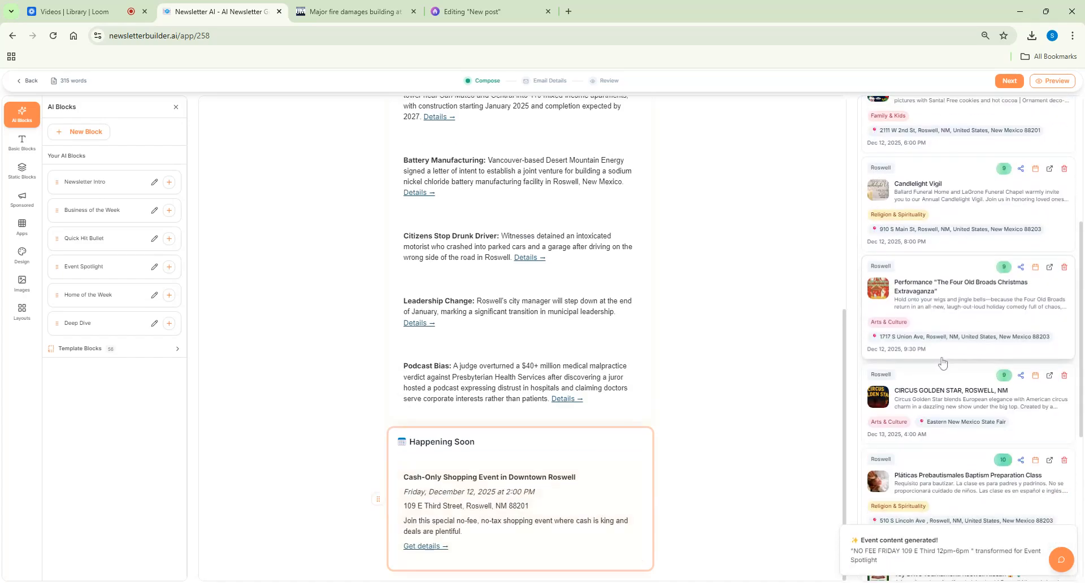
pyautogui.moveTo(982, 252); pyautogui.dragTo(516, 420)
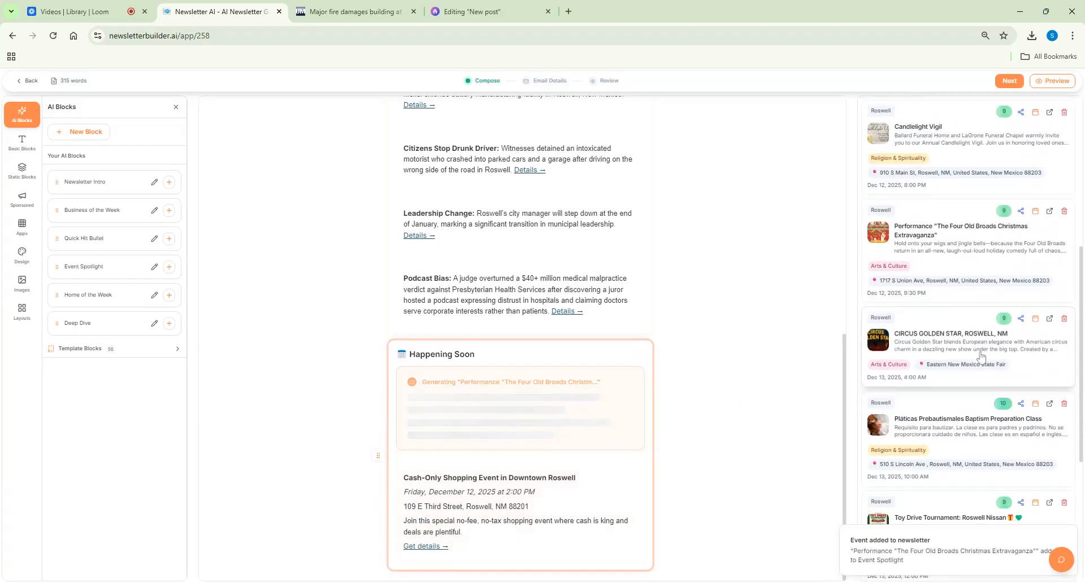
pyautogui.moveTo(777, 422); pyautogui.dragTo(524, 486)
# Add the Roswell Nissan Toy Drive Tournament, Toys for Tats and Santa at Bank of the Southwest events to Happening Soon
pyautogui.scroll(-5, 990, 422)
pyautogui.moveTo(998, 275); pyautogui.dragTo(551, 492)
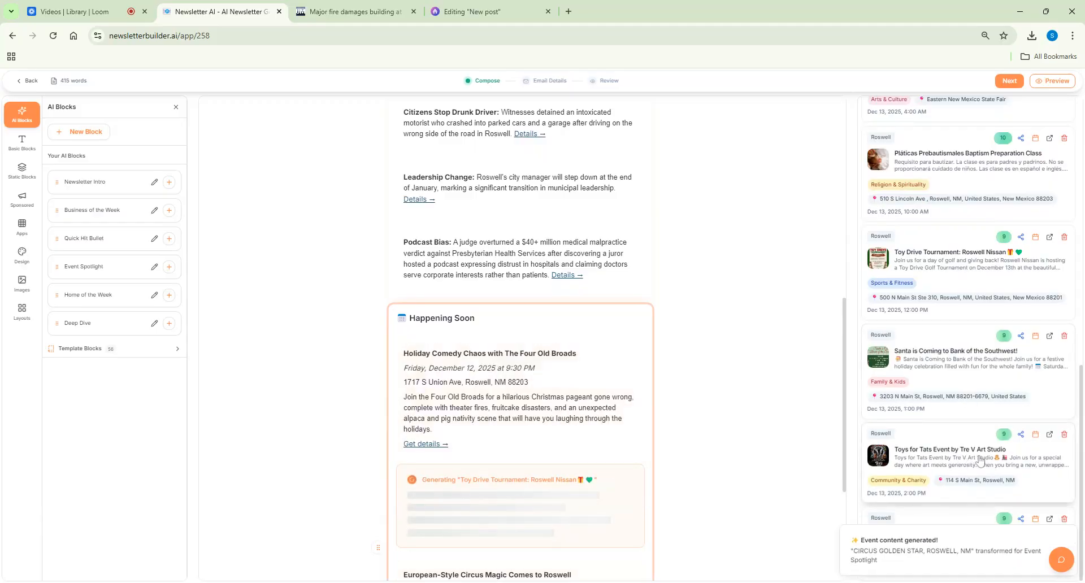
pyautogui.moveTo(998, 461); pyautogui.dragTo(429, 493)
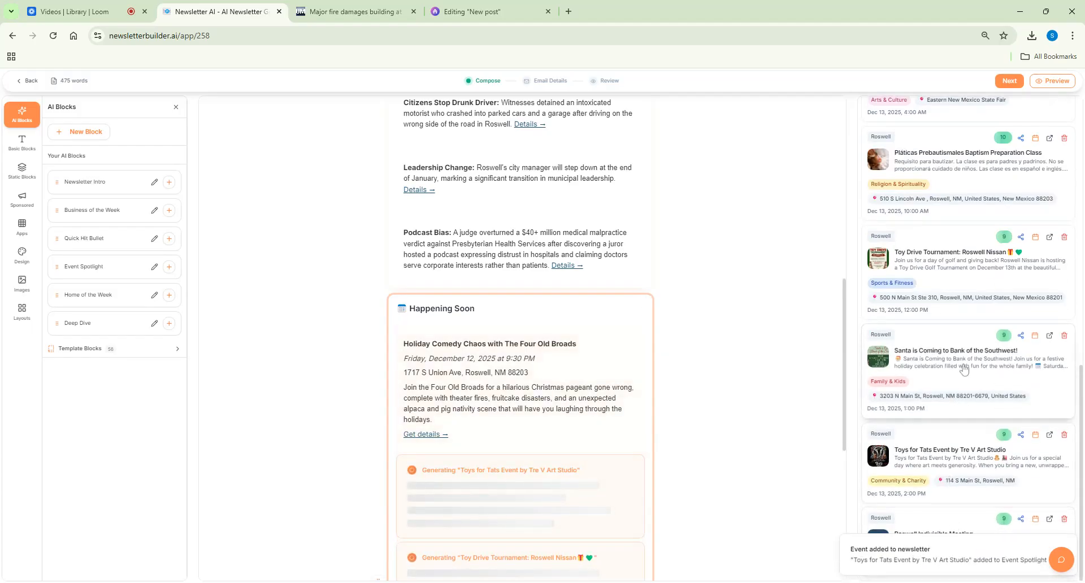
pyautogui.moveTo(1004, 363); pyautogui.dragTo(542, 484)
# Place the Roswell Dispatch Logo static block at the top of the newsletter, above the Newsletter Intro
pyautogui.scroll(-6, 339, 429)
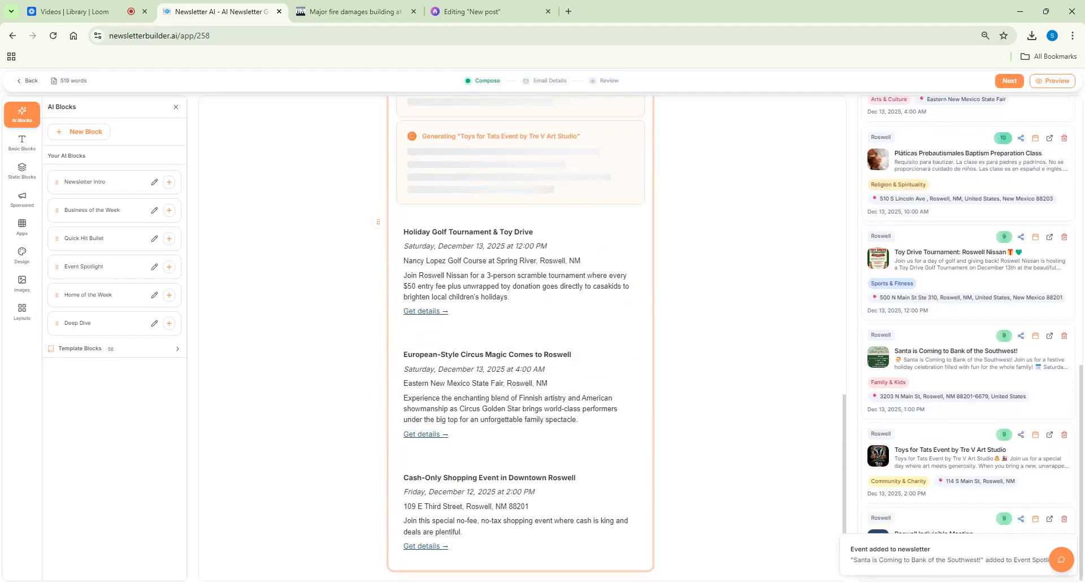
pyautogui.scroll(6, 448, 438)
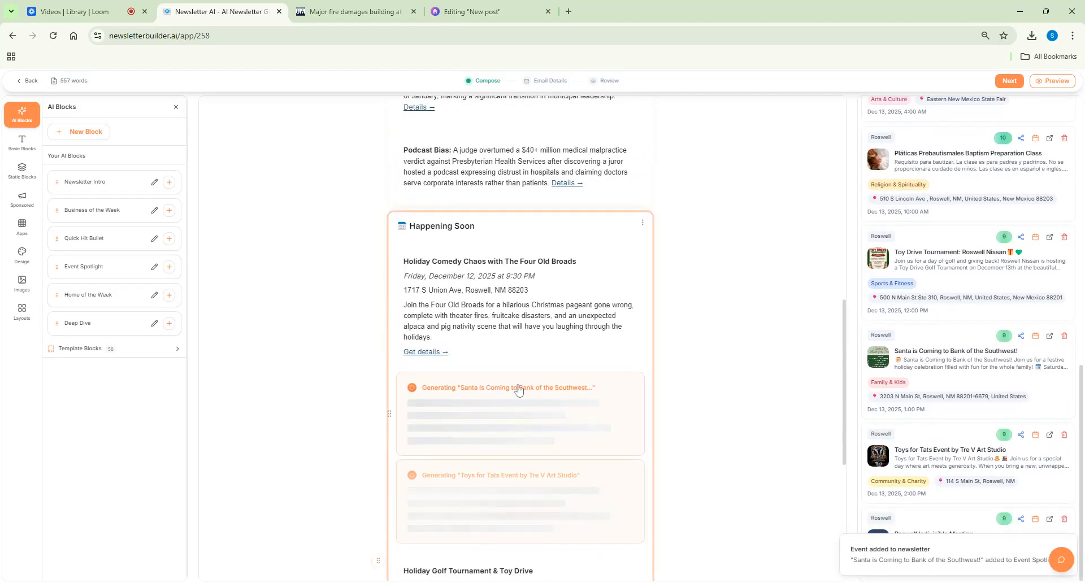
pyautogui.scroll(-8, 519, 339)
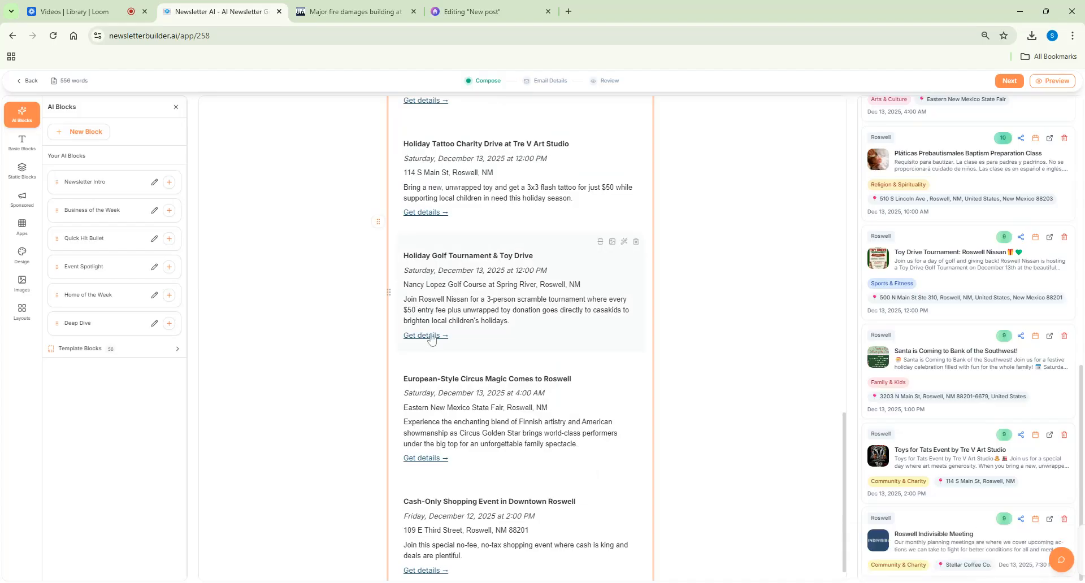
pyautogui.scroll(-1, 440, 389)
pyautogui.scroll(10, 441, 390)
pyautogui.scroll(8, 478, 425)
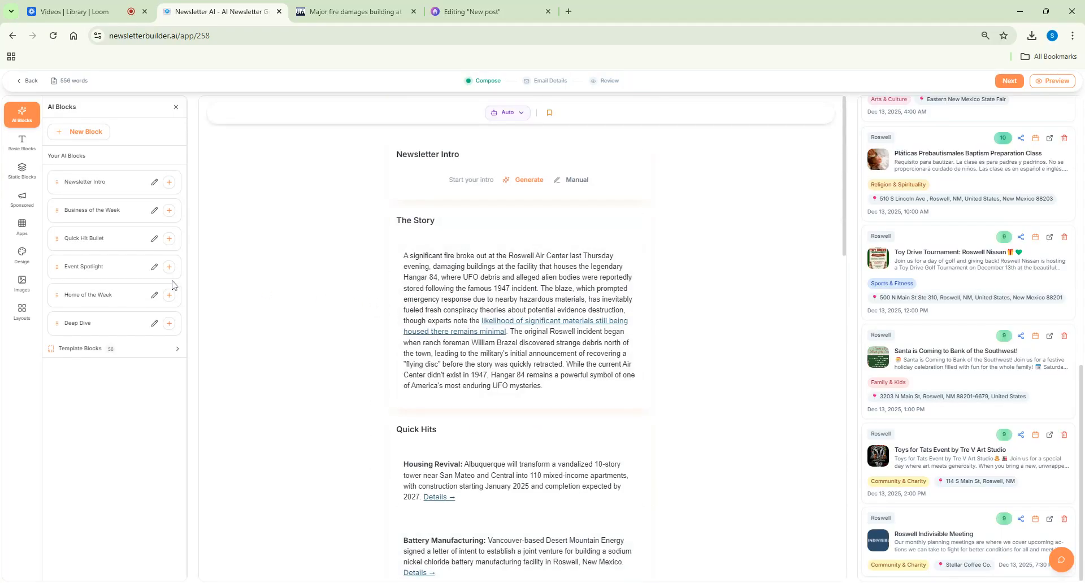
pyautogui.click(21, 180)
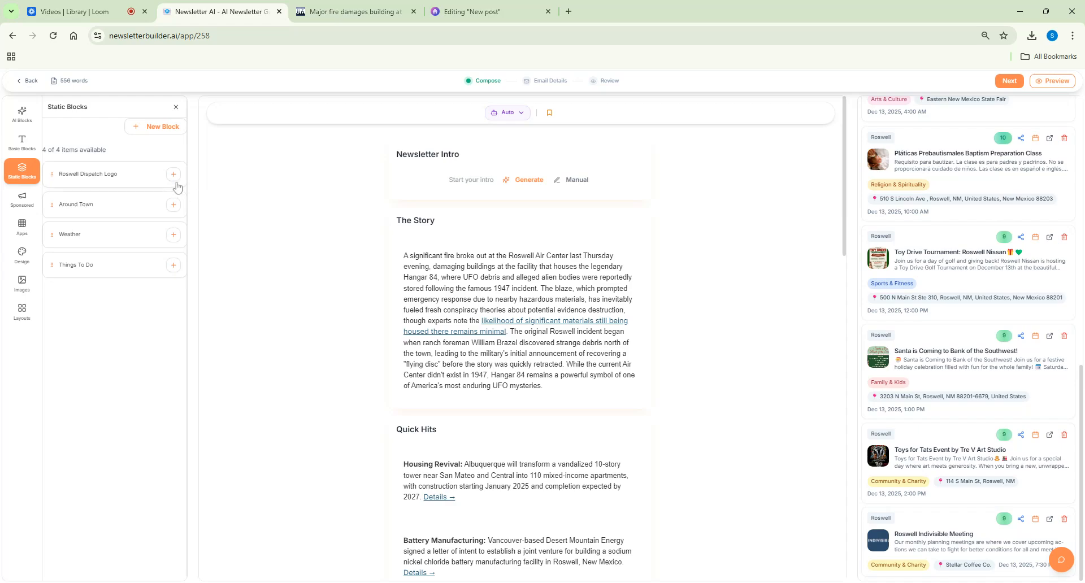
pyautogui.moveTo(51, 175); pyautogui.dragTo(376, 174)
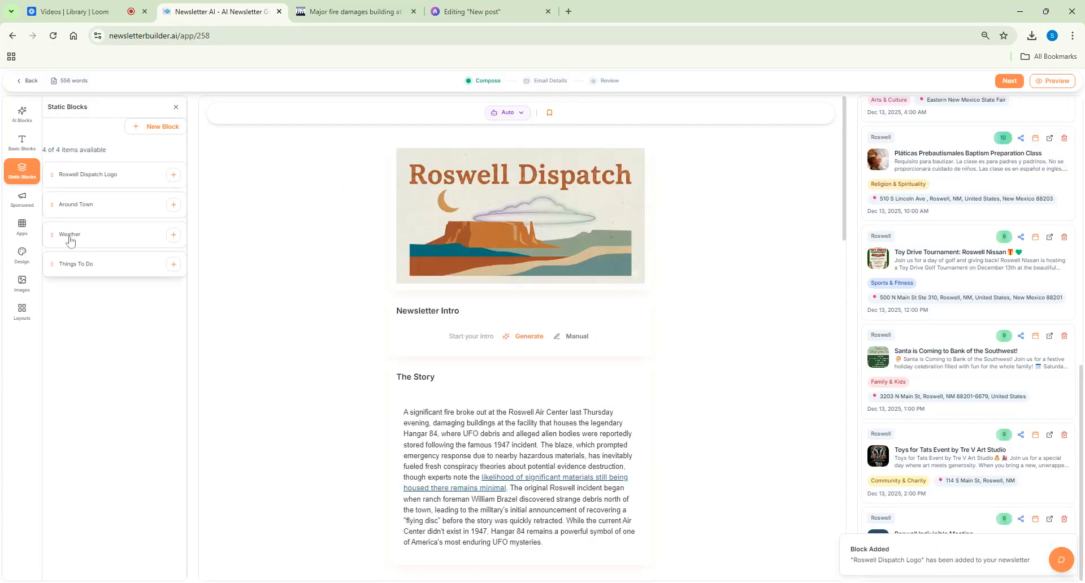
# Place the Around Town static block above The Story and the Things To Do static block above Happening Soon
pyautogui.moveTo(53, 200); pyautogui.dragTo(297, 367)
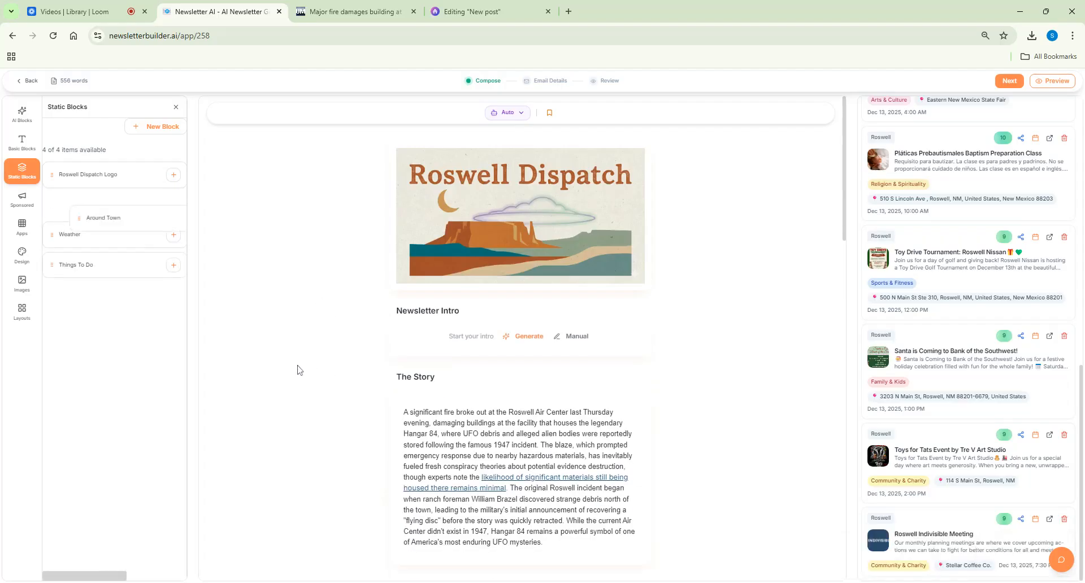
pyautogui.scroll(-10, 366, 373)
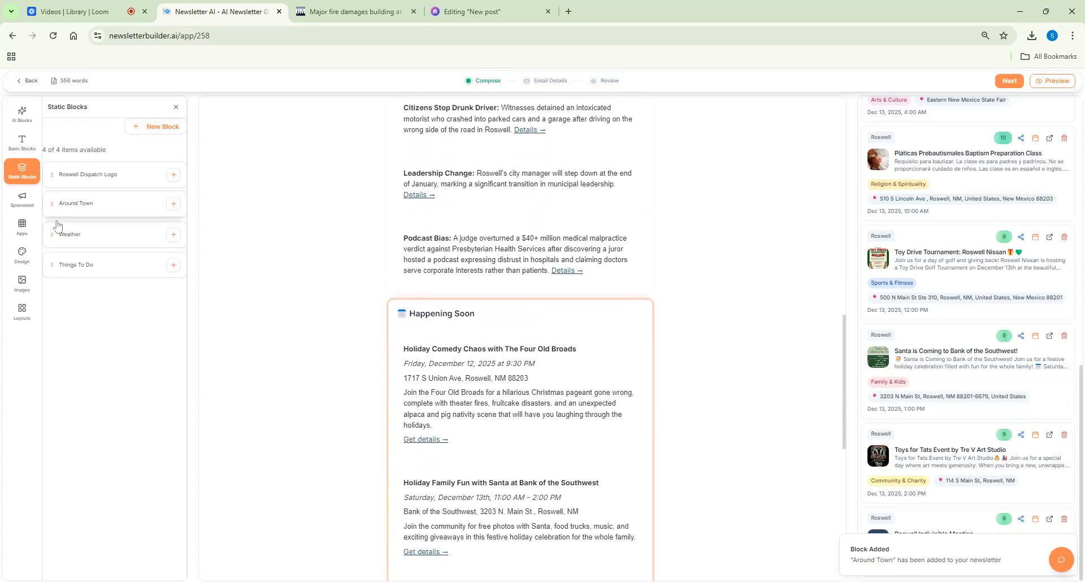
pyautogui.moveTo(51, 264); pyautogui.dragTo(317, 305)
# Add the Weather static block at the newsletter's end and the Weather app's 3-Day Forecast for Roswell below it
pyautogui.scroll(-10, 211, 327)
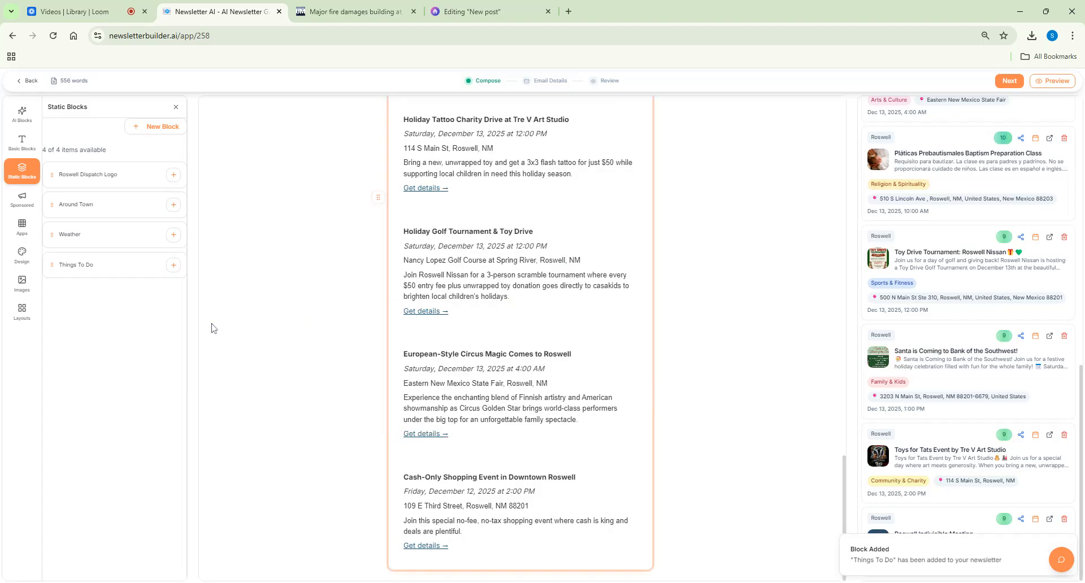
pyautogui.click(173, 235)
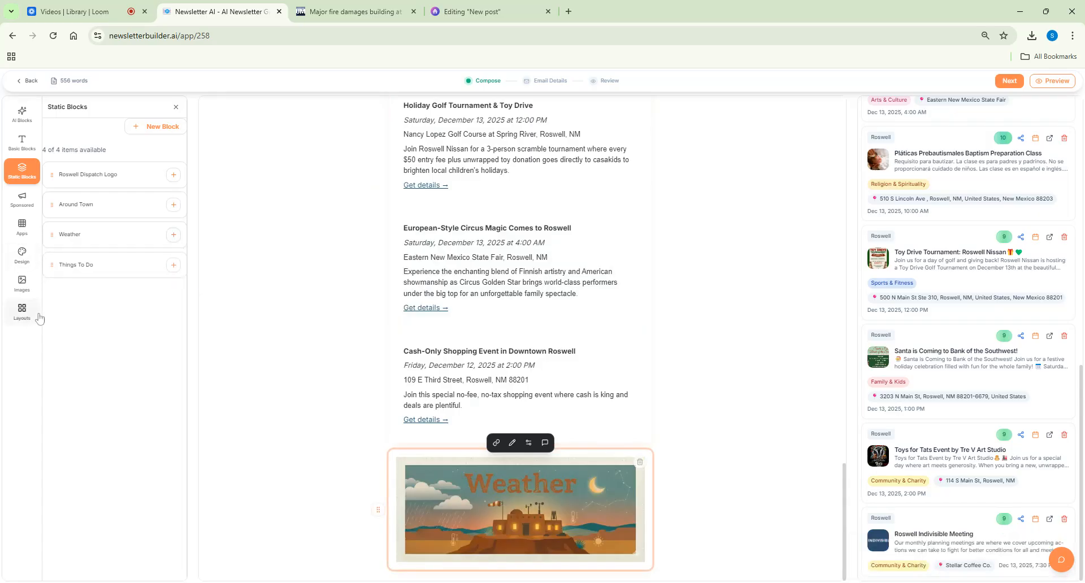
pyautogui.click(22, 233)
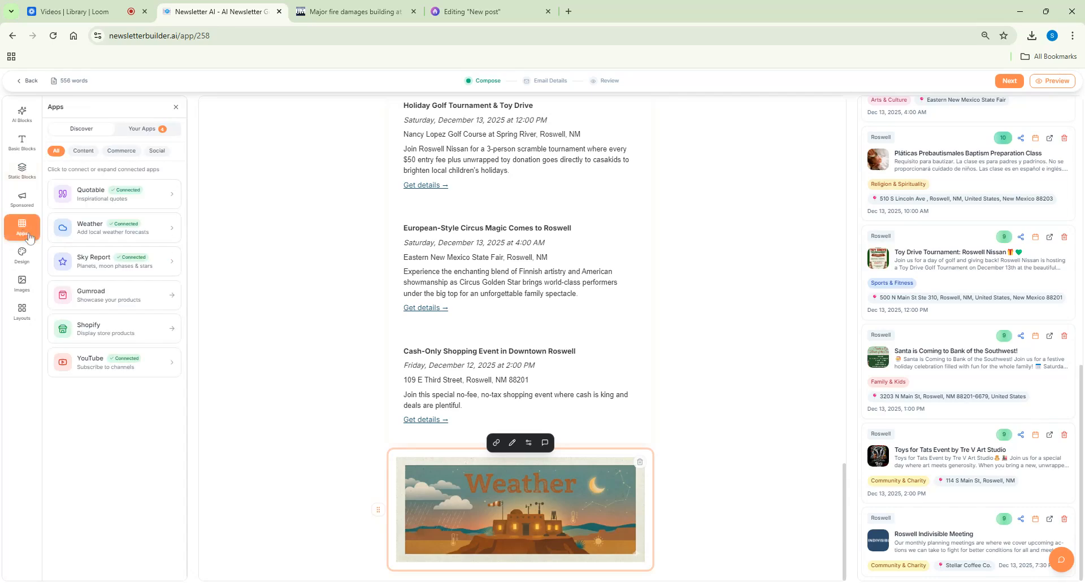
pyautogui.click(120, 234)
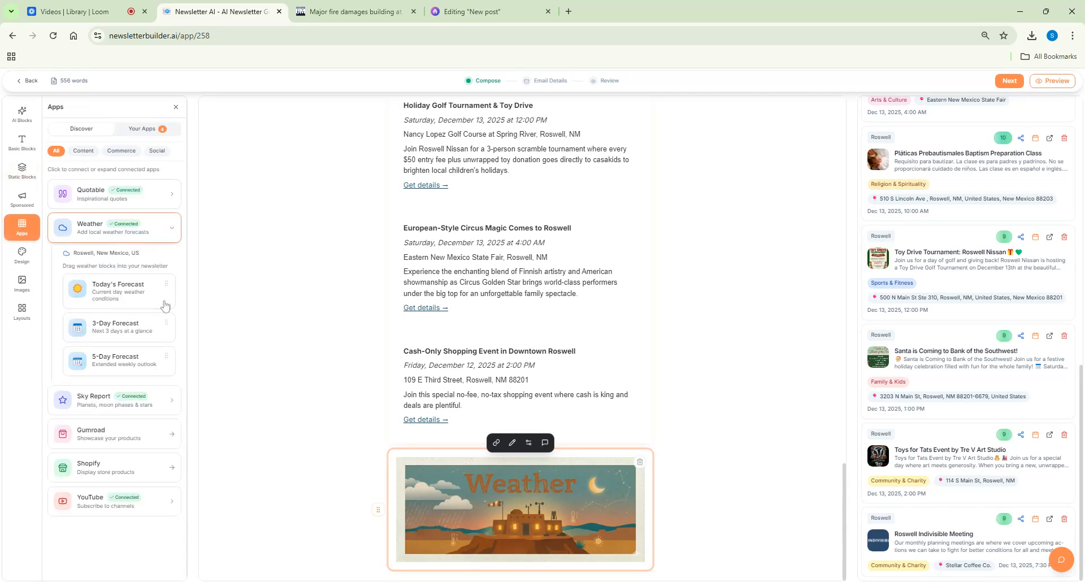
pyautogui.click(94, 329)
pyautogui.moveTo(93, 332); pyautogui.dragTo(452, 569)
pyautogui.scroll(-2, 346, 455)
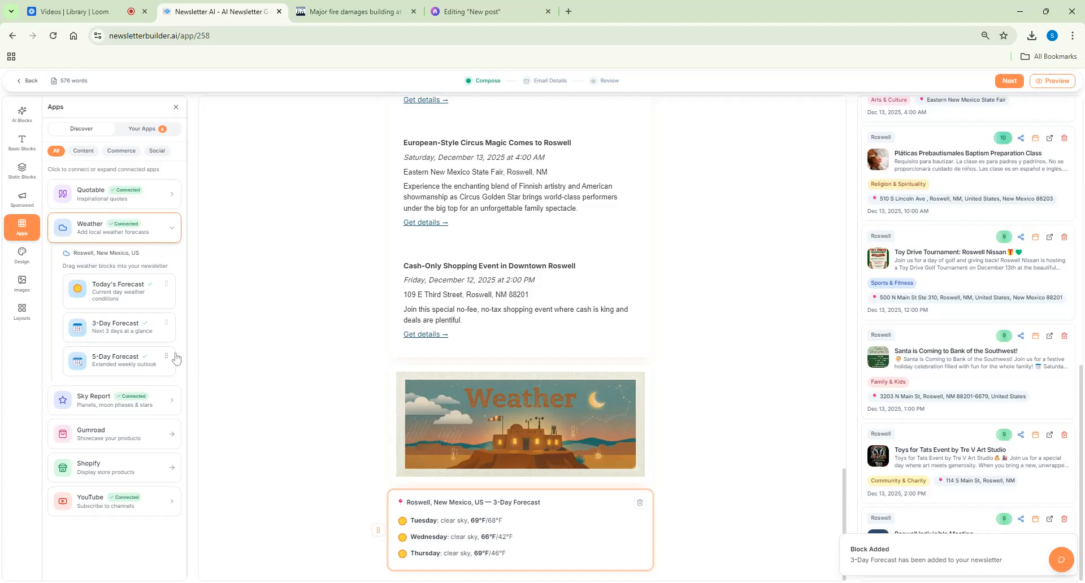
pyautogui.click(151, 402)
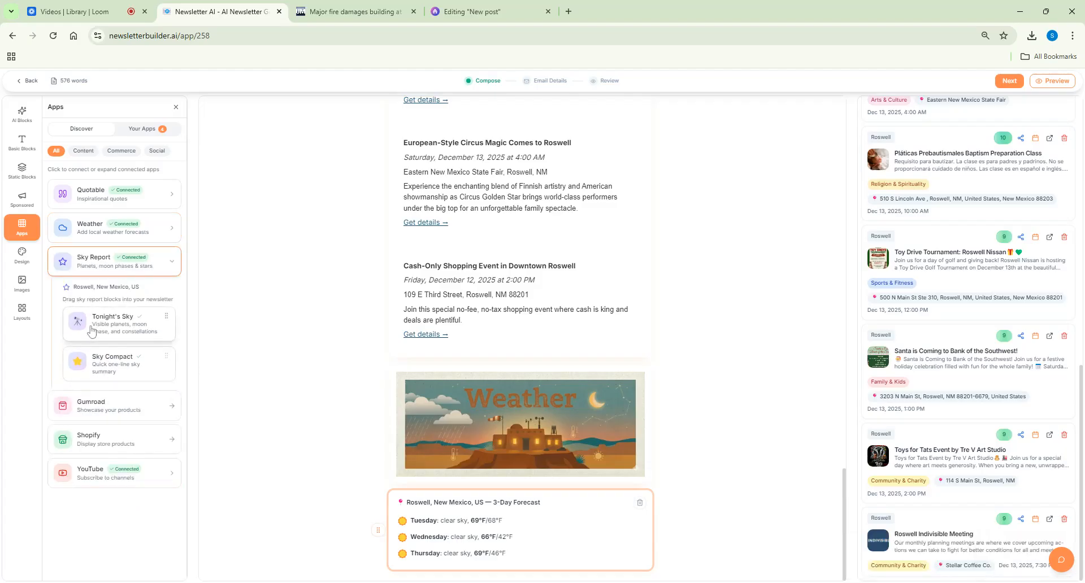
pyautogui.moveTo(101, 331); pyautogui.dragTo(467, 561)
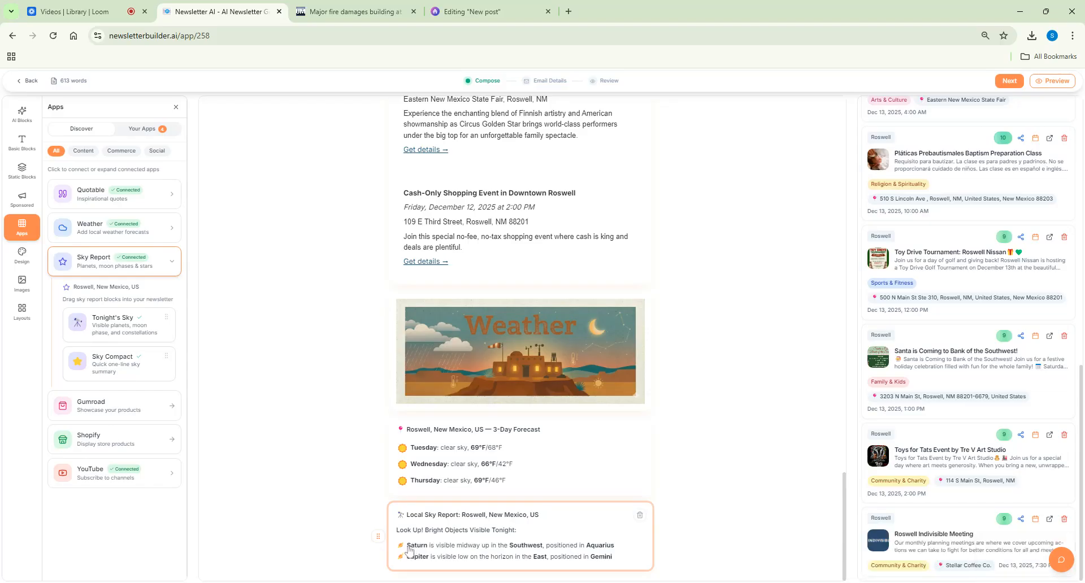
pyautogui.click(640, 516)
# Generate the newsletter intro with AI in the Newsletter Intro block
pyautogui.scroll(15, 354, 477)
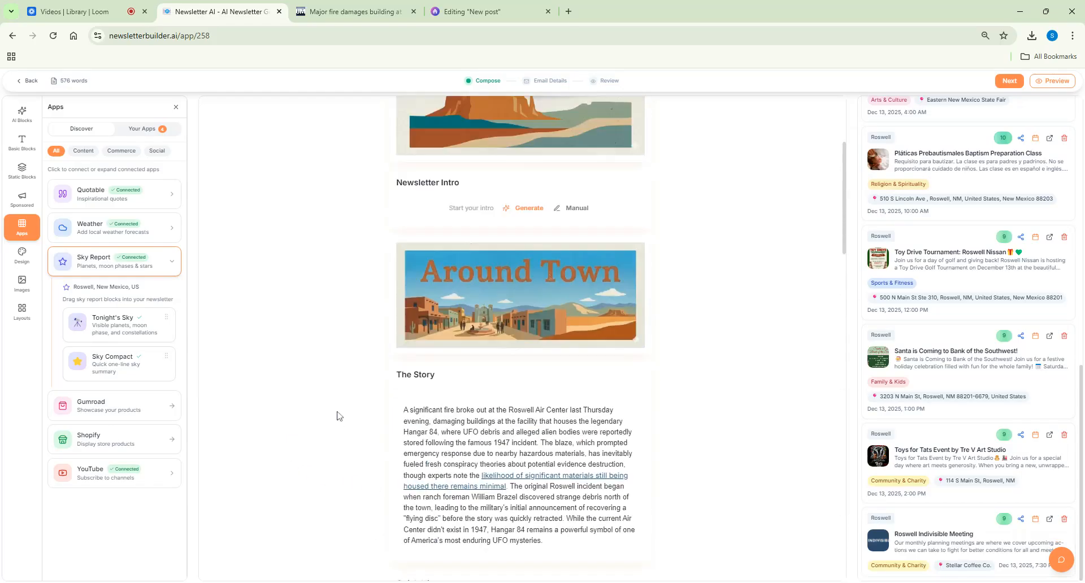
pyautogui.scroll(-3, 339, 406)
pyautogui.scroll(4, 390, 366)
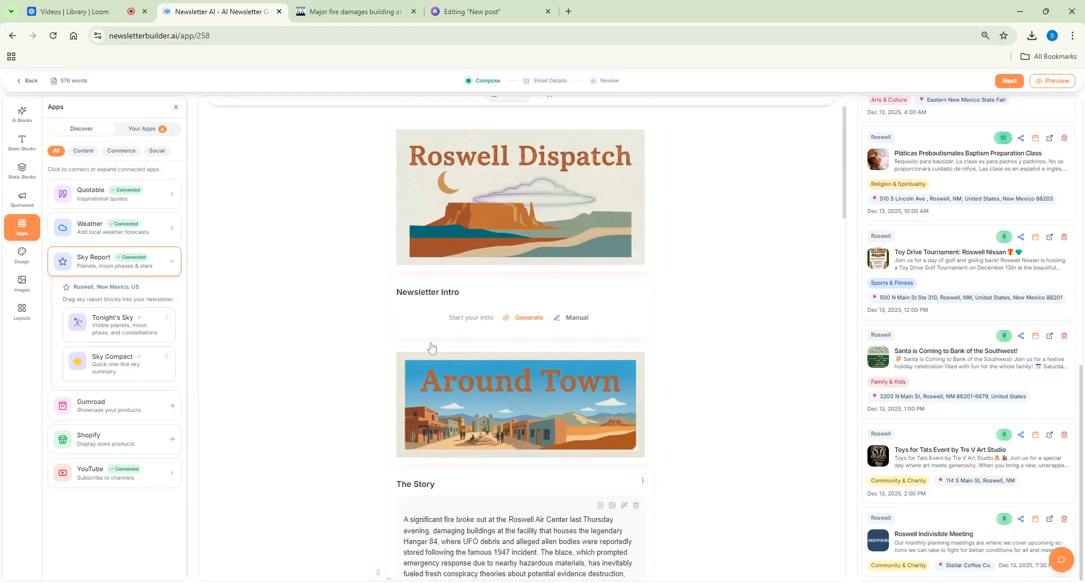
pyautogui.click(524, 346)
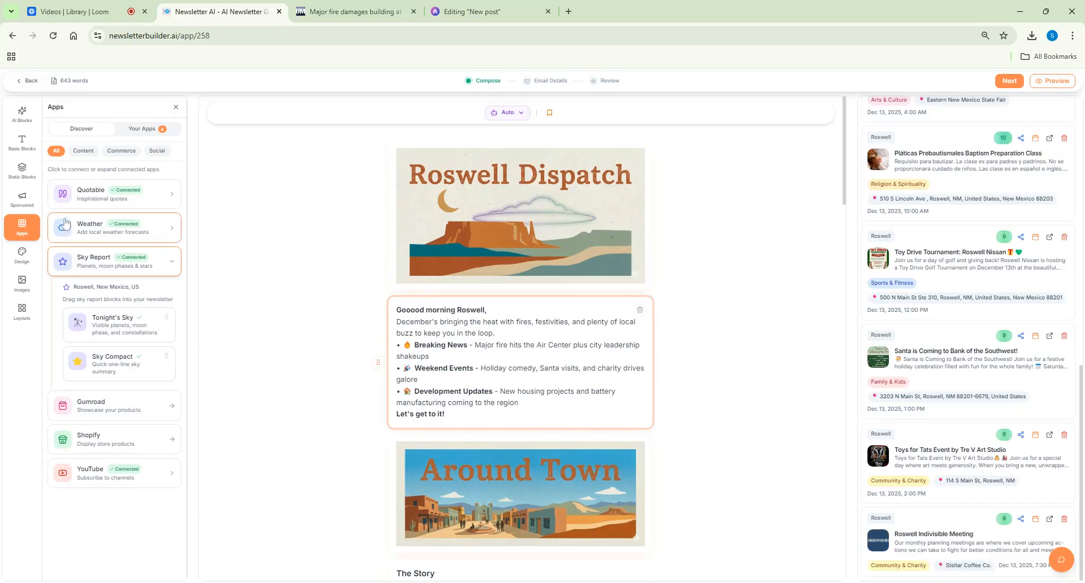
# Add the Texas Snax sponsored ad to the newsletter
pyautogui.click(21, 202)
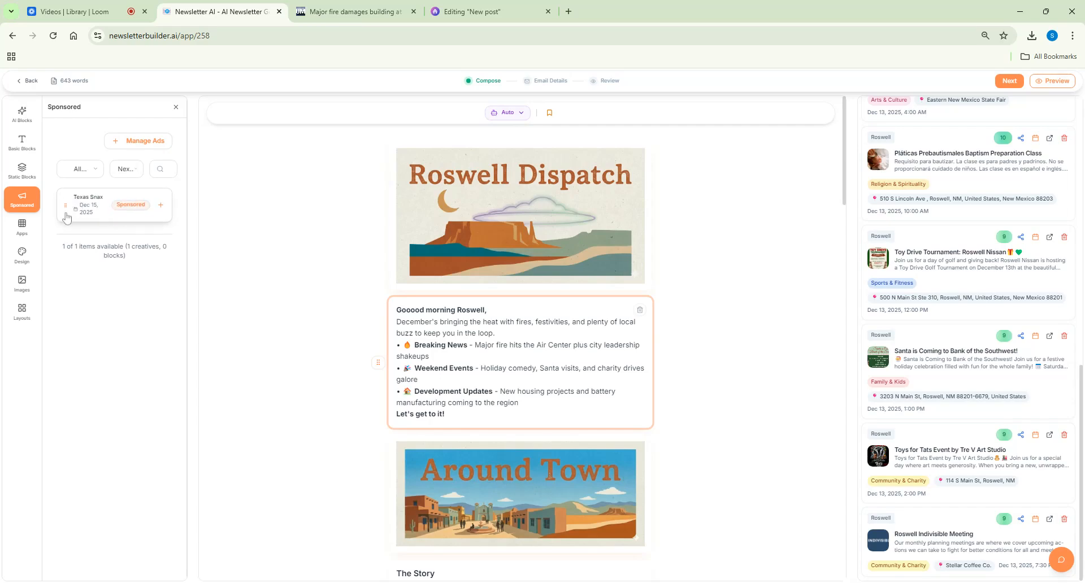
pyautogui.moveTo(65, 207); pyautogui.dragTo(403, 450)
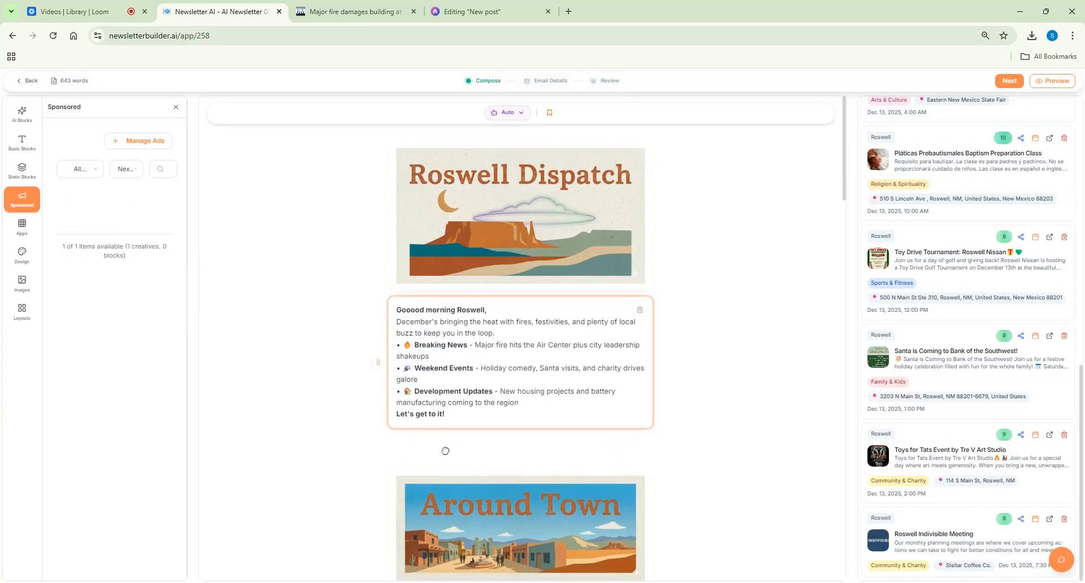
pyautogui.moveTo(298, 438); pyautogui.dragTo(294, 438)
pyautogui.scroll(-20, 331, 438)
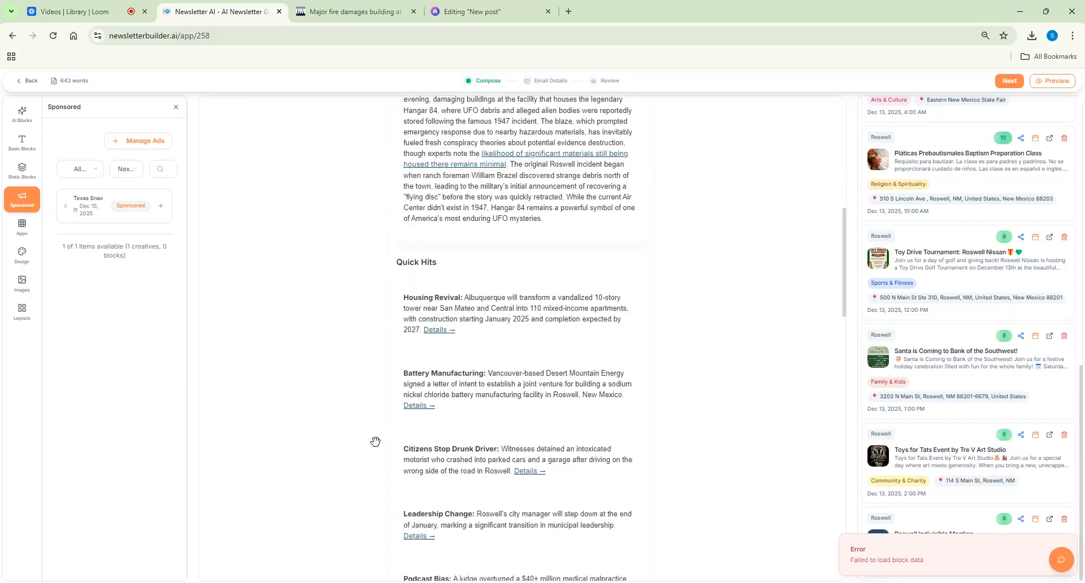
pyautogui.scroll(20, 395, 450)
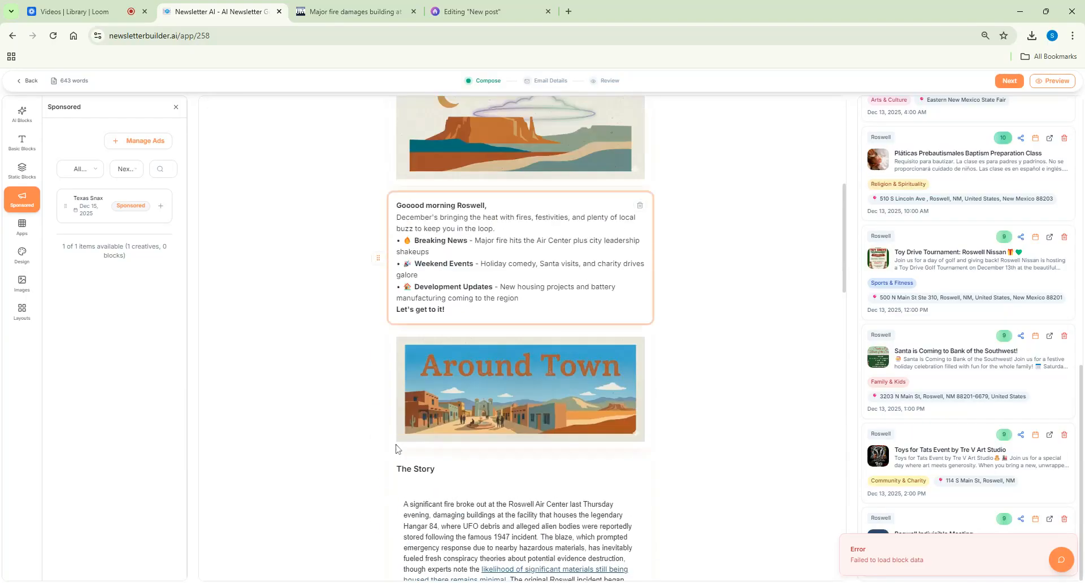
pyautogui.click(161, 206)
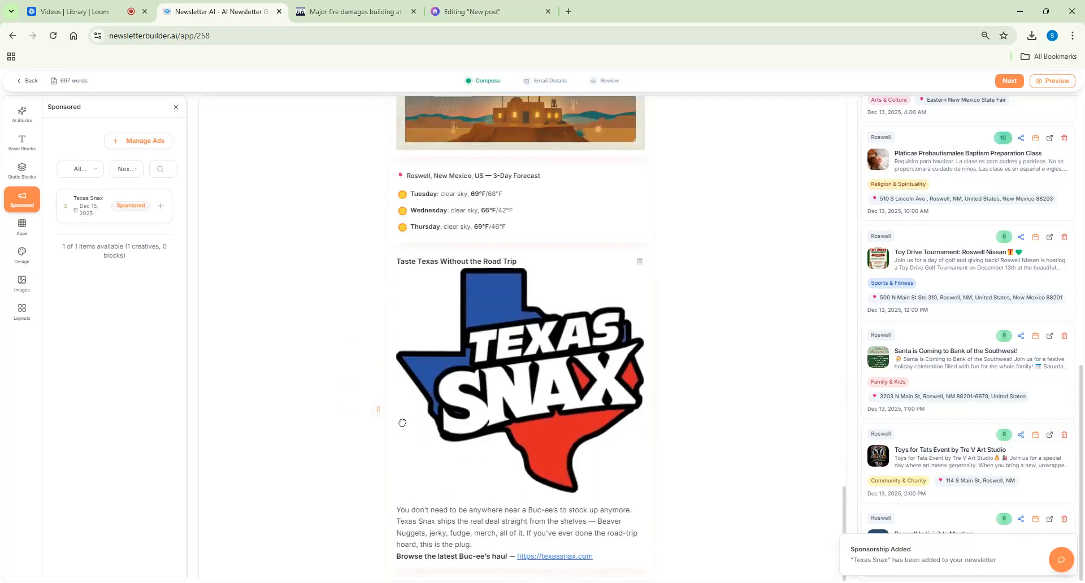
# Move the Texas Snax ad between the newsletter intro and the Around Town banner
pyautogui.moveTo(378, 409); pyautogui.dragTo(387, 60)
pyautogui.moveTo(387, 75); pyautogui.dragTo(443, 346)
pyautogui.scroll(-3, 452, 367)
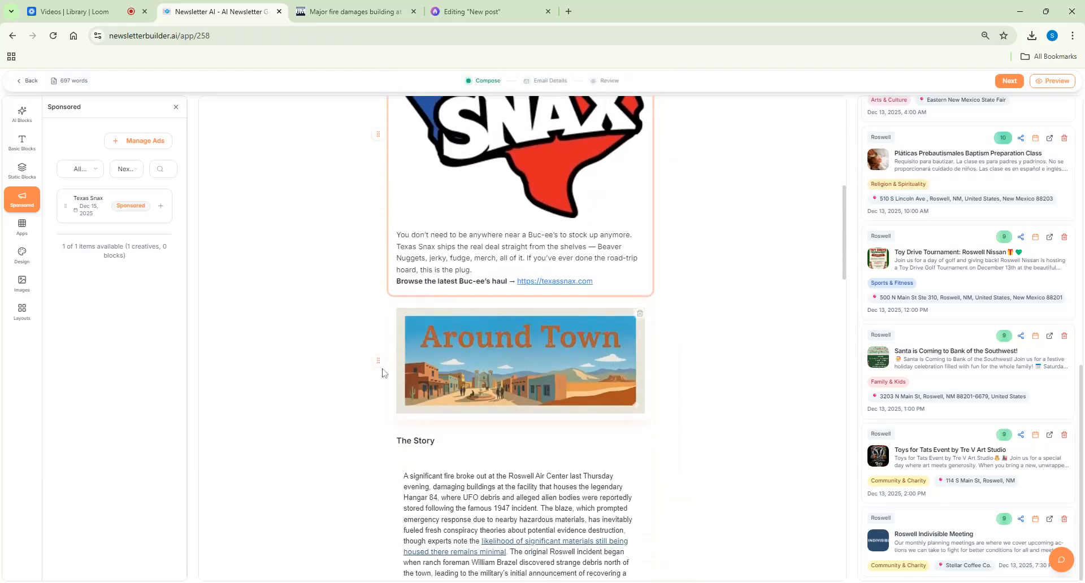
pyautogui.scroll(-4, 465, 405)
pyautogui.scroll(6, 442, 344)
pyautogui.scroll(2, 443, 343)
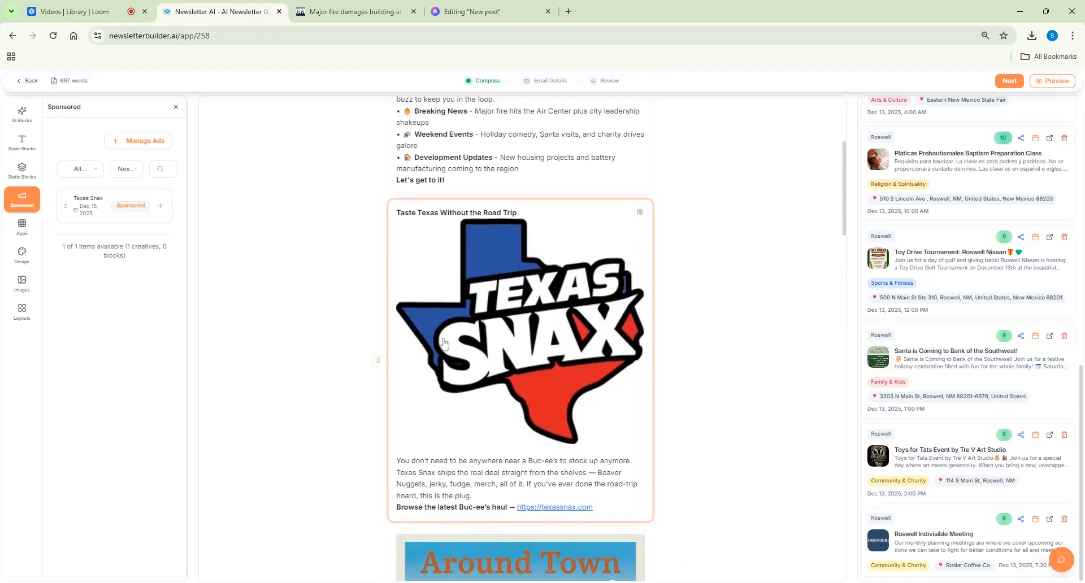
pyautogui.scroll(3, 364, 283)
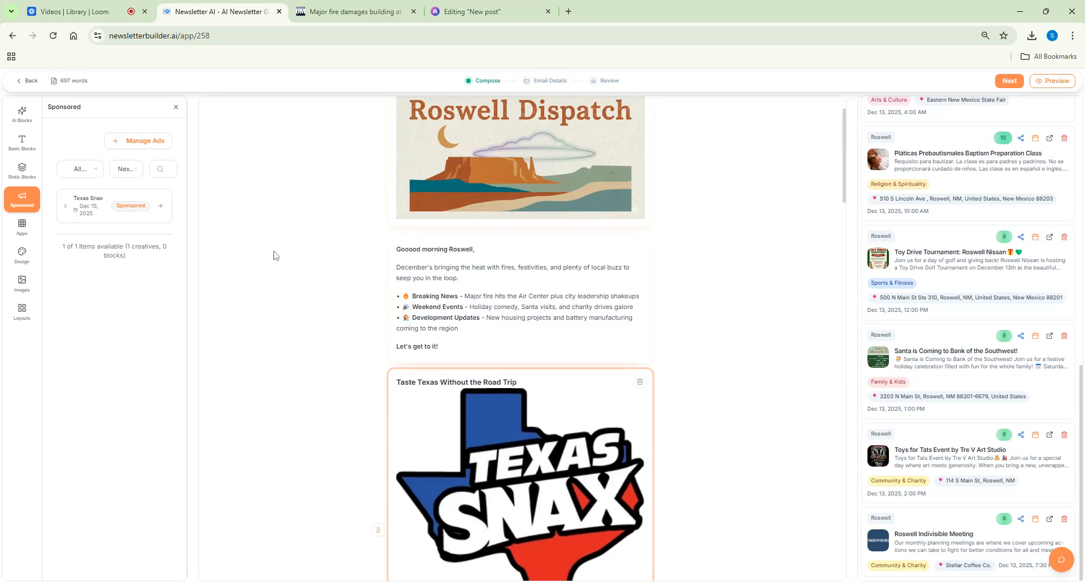
# Add the George Washington quote from the Quotable app and place it between the newsletter intro and the Texas Snax ad
pyautogui.click(23, 226)
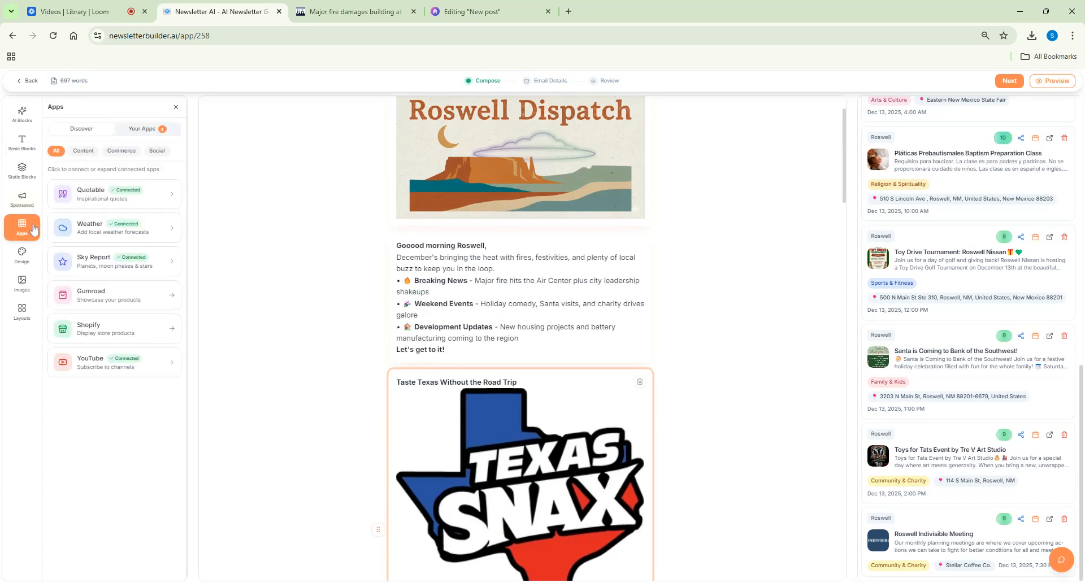
pyautogui.click(120, 201)
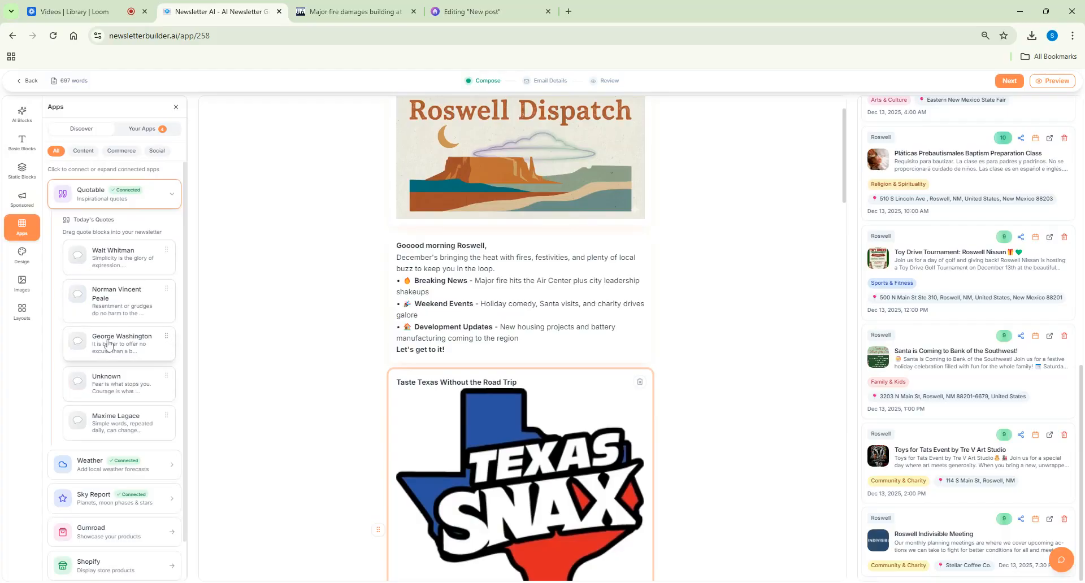
pyautogui.moveTo(167, 341); pyautogui.dragTo(518, 358)
pyautogui.scroll(-10, 363, 368)
pyautogui.scroll(-5, 353, 414)
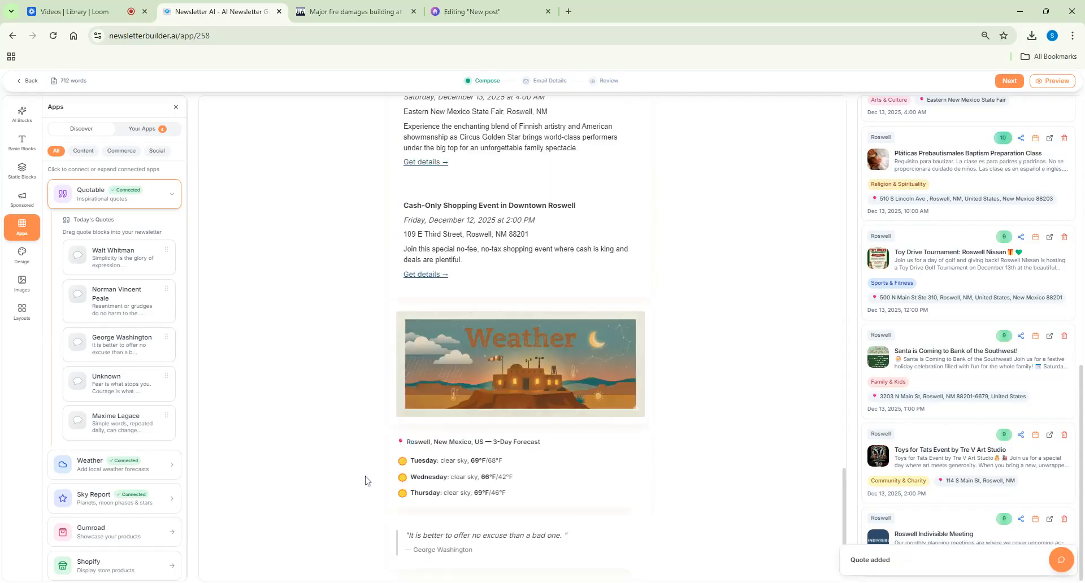
pyautogui.moveTo(379, 547); pyautogui.dragTo(358, 258)
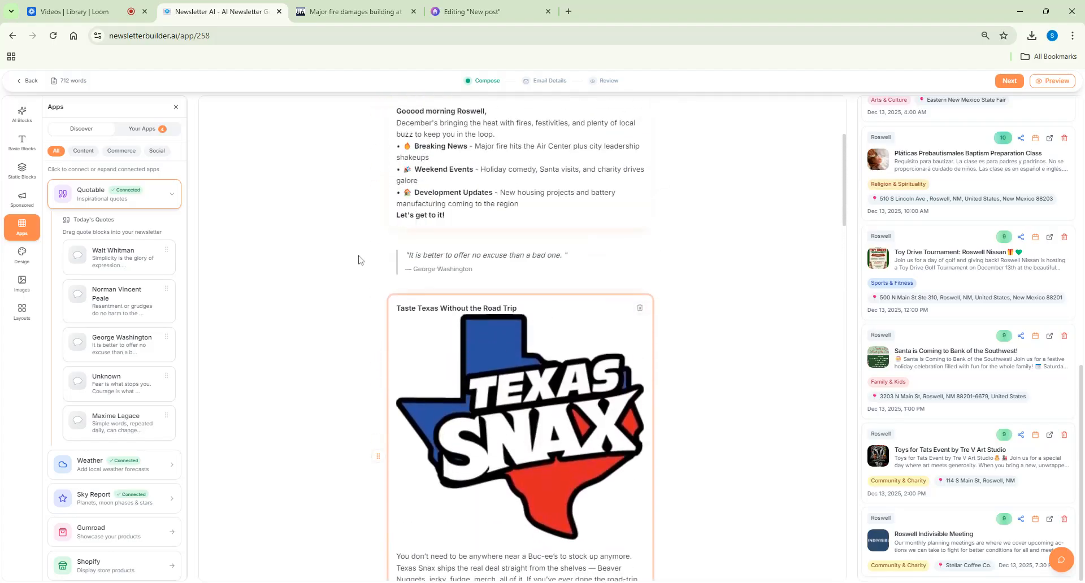
pyautogui.scroll(4, 713, 226)
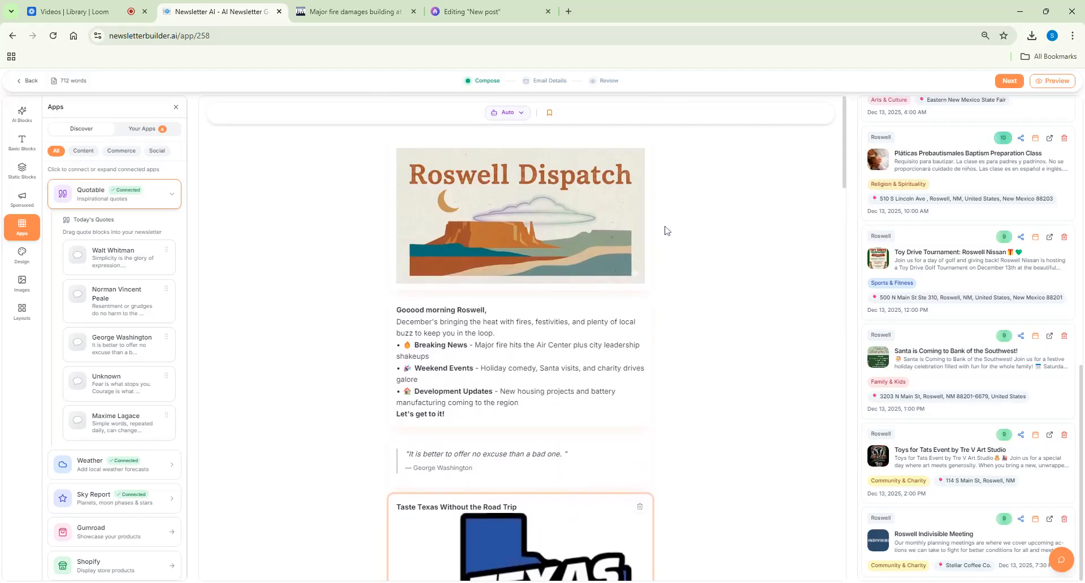
# Proceed to the email details, generate AI subject line and preheader suggestions, and continue to Review & Publish
pyautogui.hotkey('ctrl', '+')
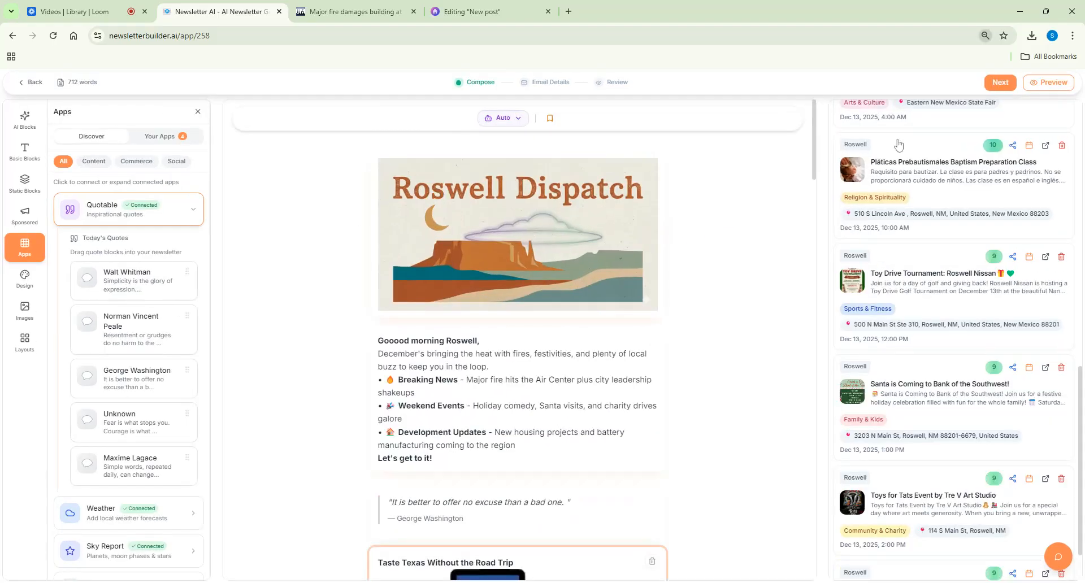
pyautogui.click(999, 82)
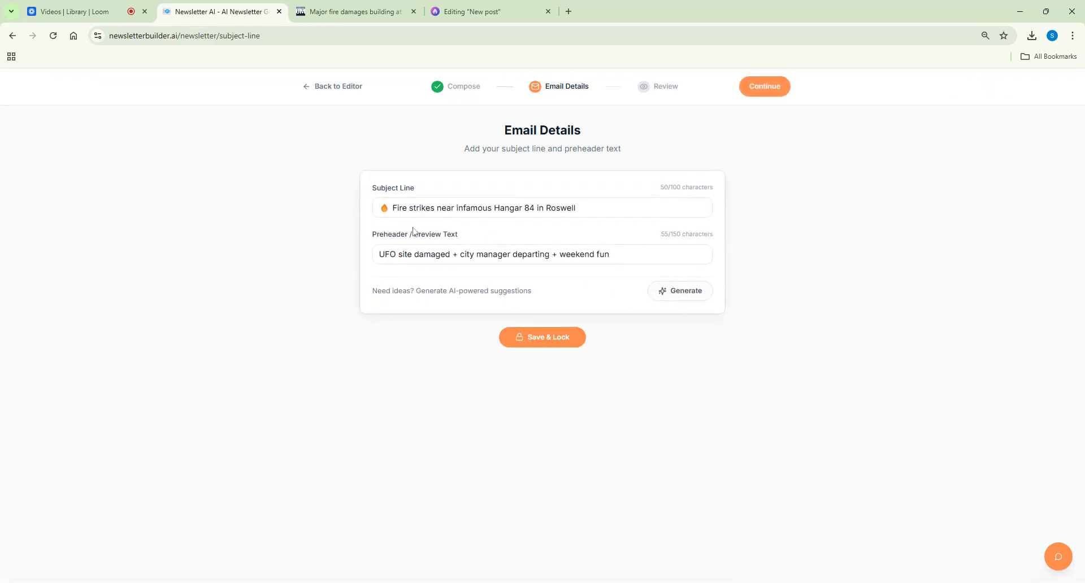
pyautogui.click(668, 294)
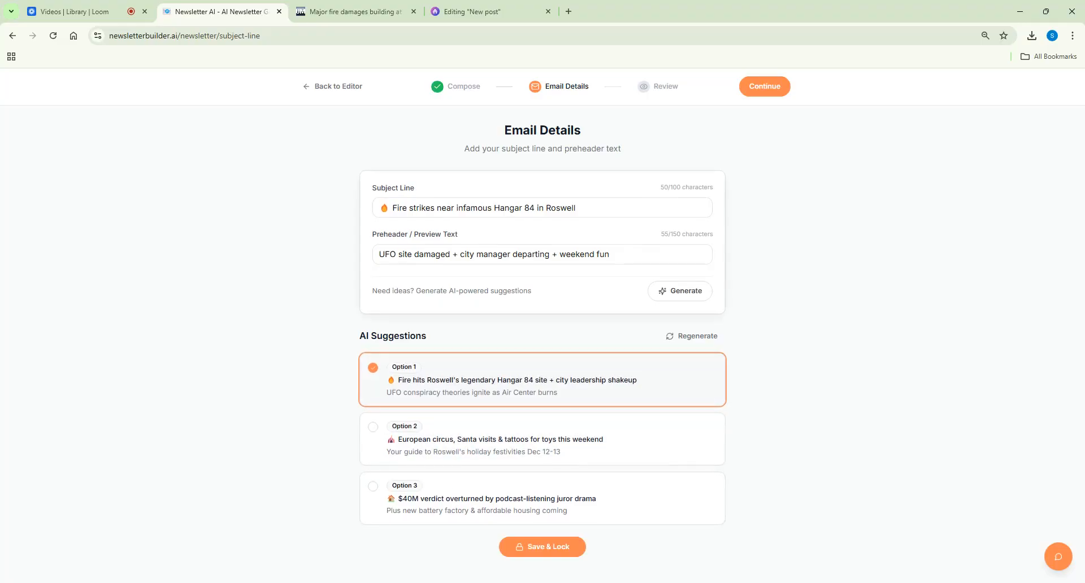
pyautogui.click(541, 547)
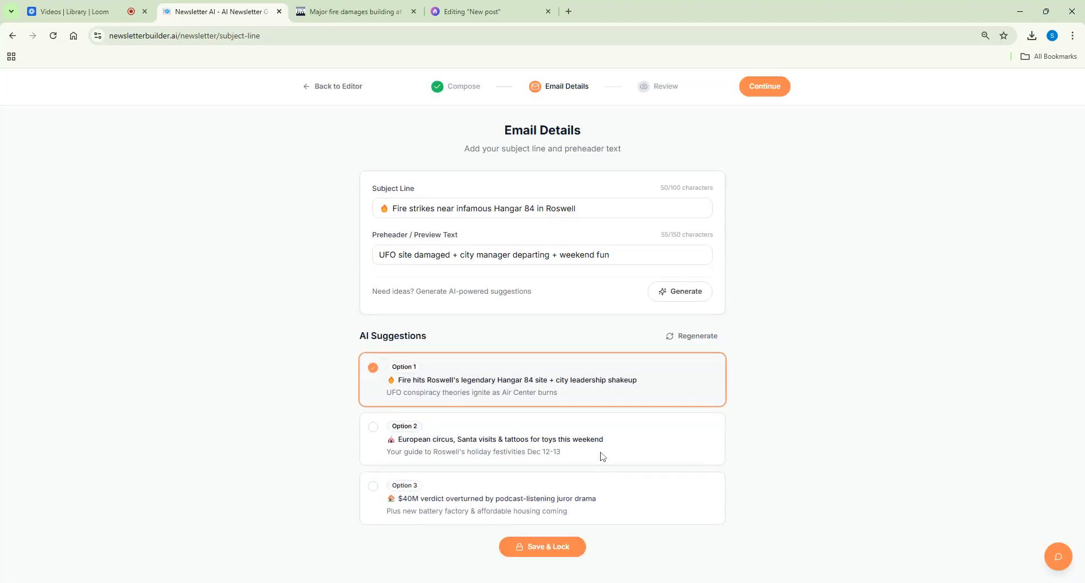
pyautogui.click(762, 86)
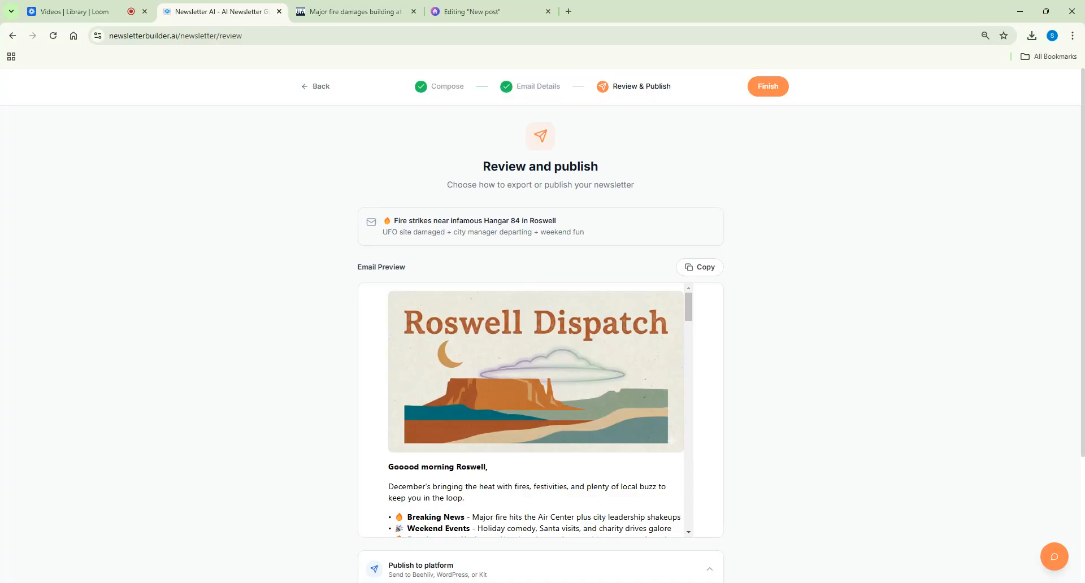
# Copy the formatted newsletter from the email preview and paste it into the body of the new beehiiv post
pyautogui.scroll(-3, 536, 336)
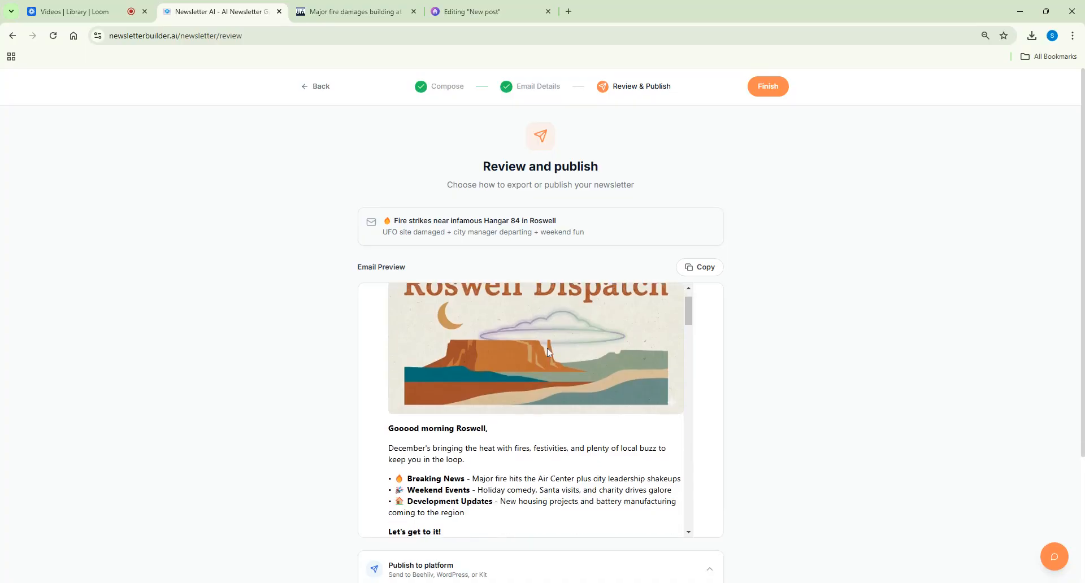
pyautogui.scroll(3, 654, 316)
pyautogui.click(706, 269)
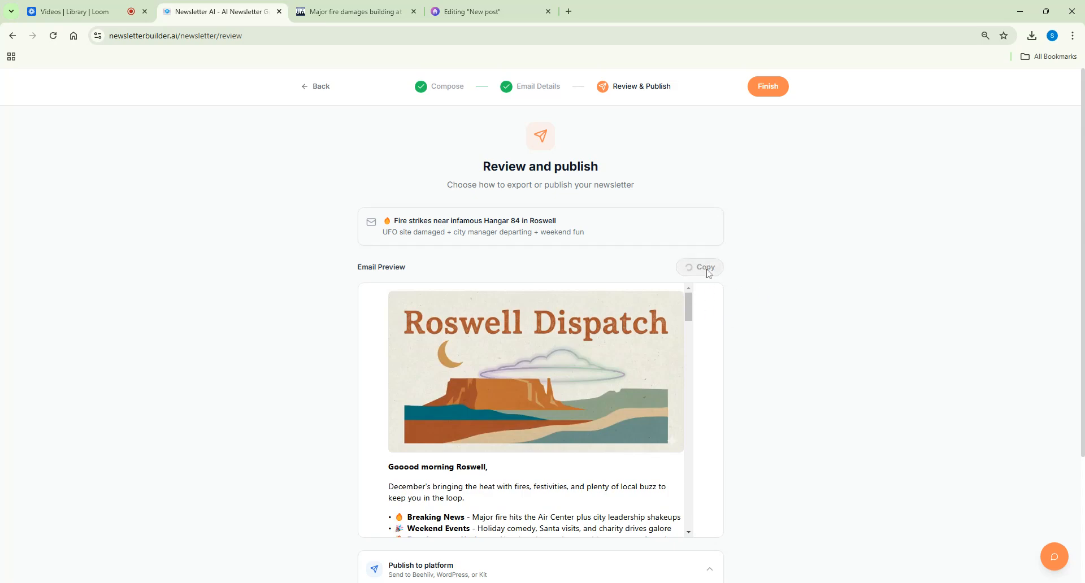
pyautogui.click(463, 17)
pyautogui.click(380, 310)
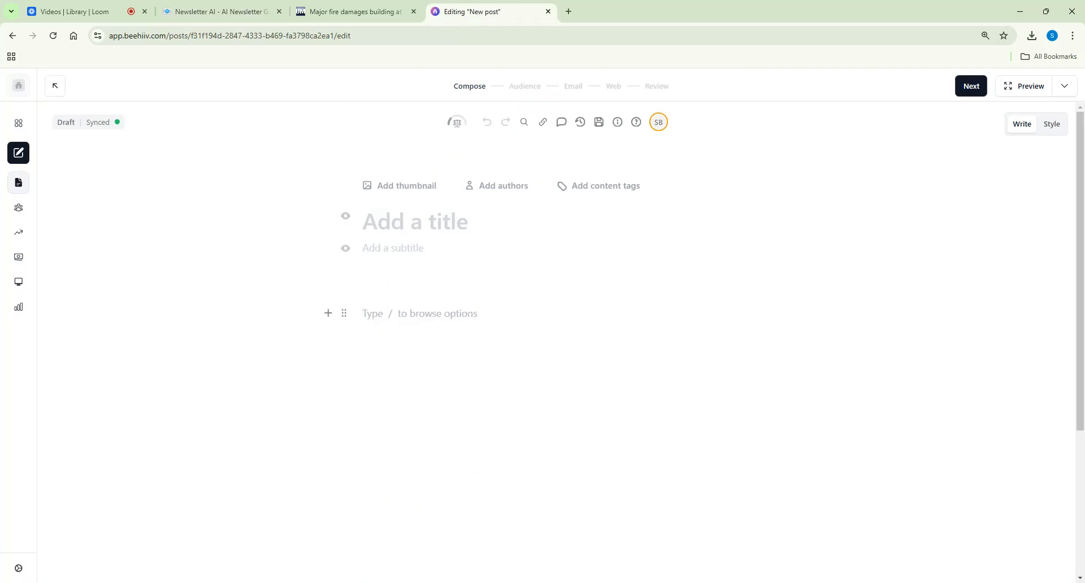
pyautogui.hotkey('ctrl', 'v')
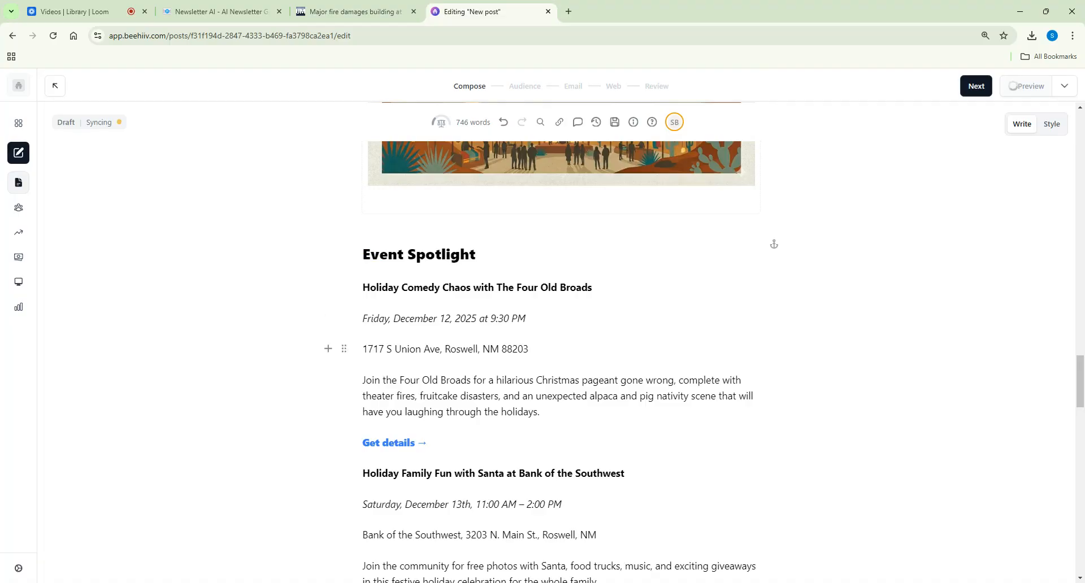
pyautogui.hotkey('ctrl', '-')
pyautogui.scroll(20, 557, 305)
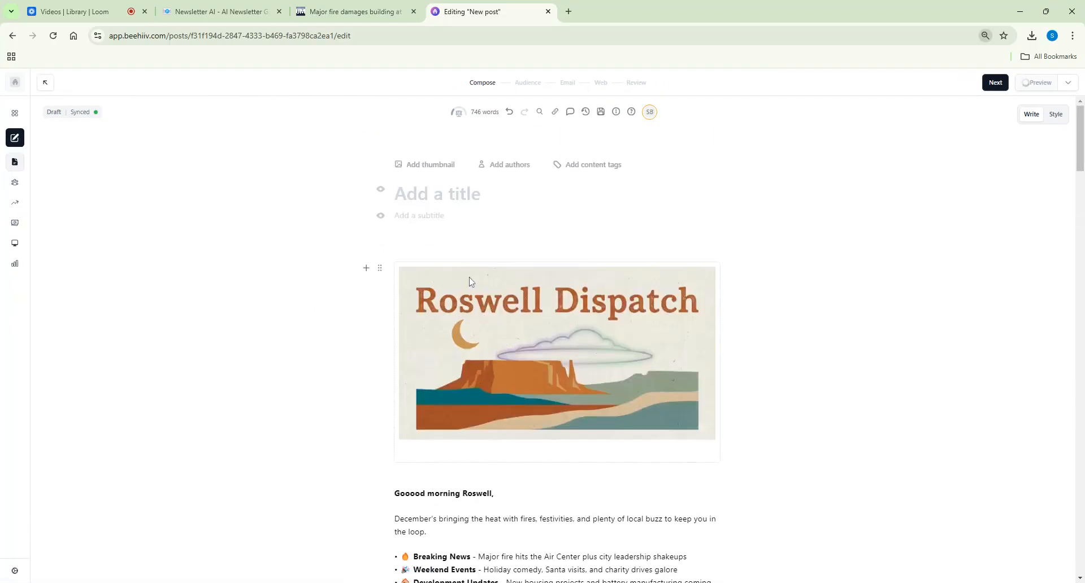
# Copy the subject line "Fire strikes near infamous Hangar 84 in Roswell" from Newsletter AI and paste it as the beehiiv post's title
pyautogui.click(208, 10)
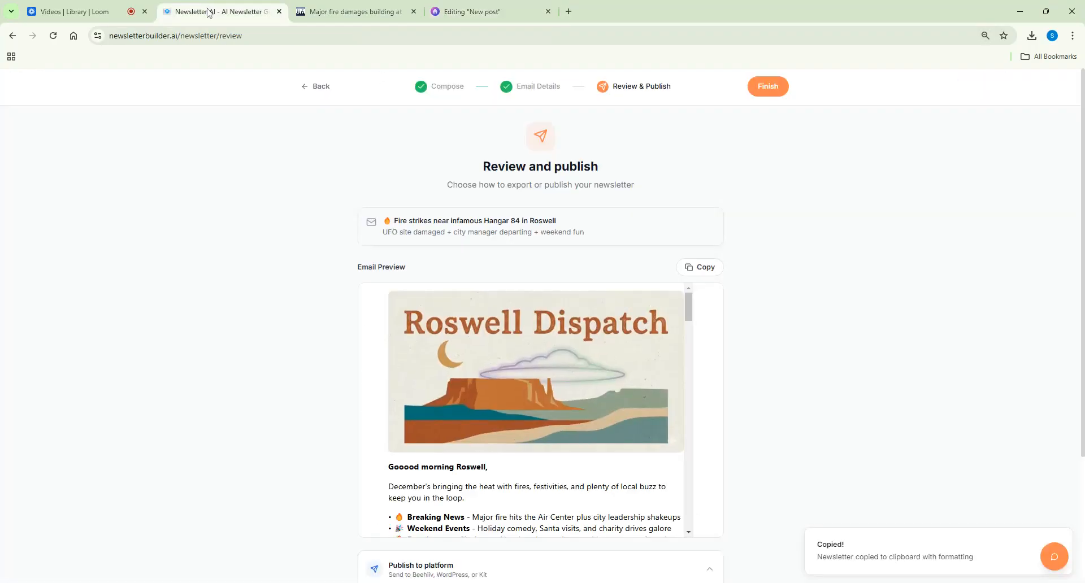
pyautogui.tripleClick(423, 219)
pyautogui.hotkey('ctrl', 'c')
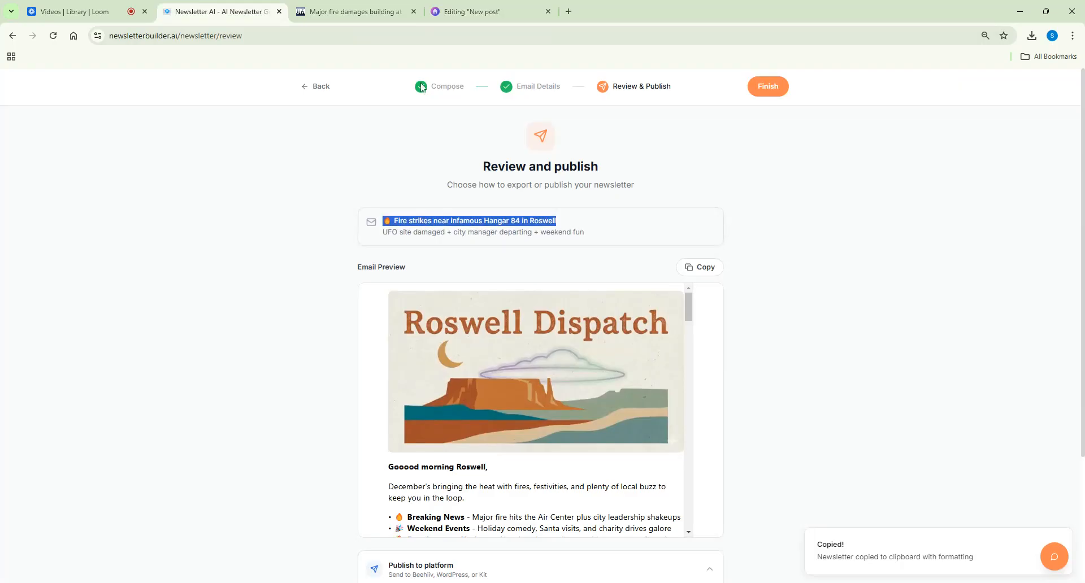
pyautogui.click(444, 12)
pyautogui.hotkey('ctrl', 'v')
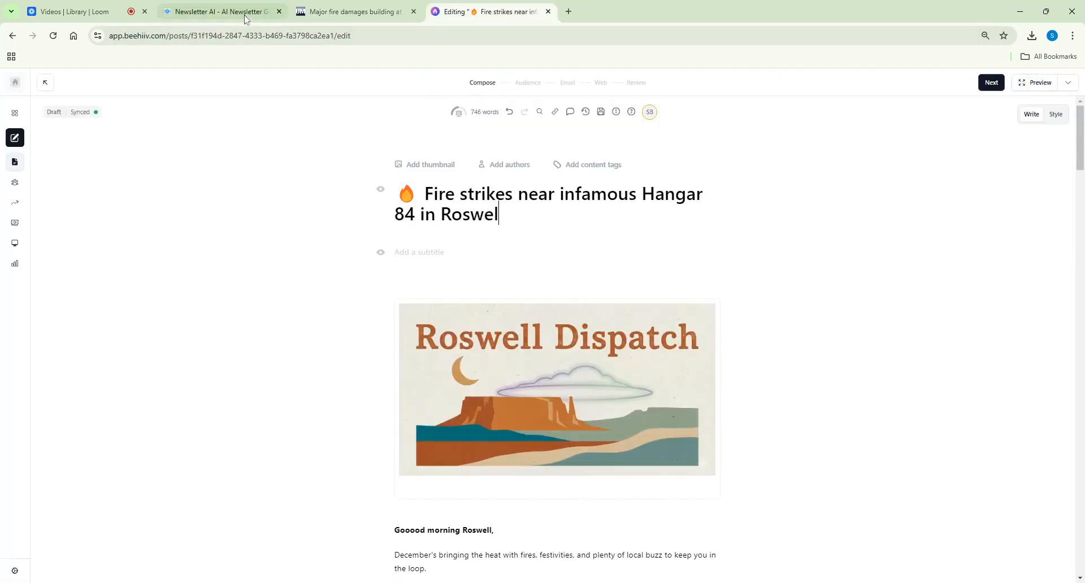
# Copy the preheader "UFO site damaged + city manager departing + weekend fun" into the beehiiv post's subtitle and remove the trailing blank line
pyautogui.click(246, 12)
pyautogui.tripleClick(415, 232)
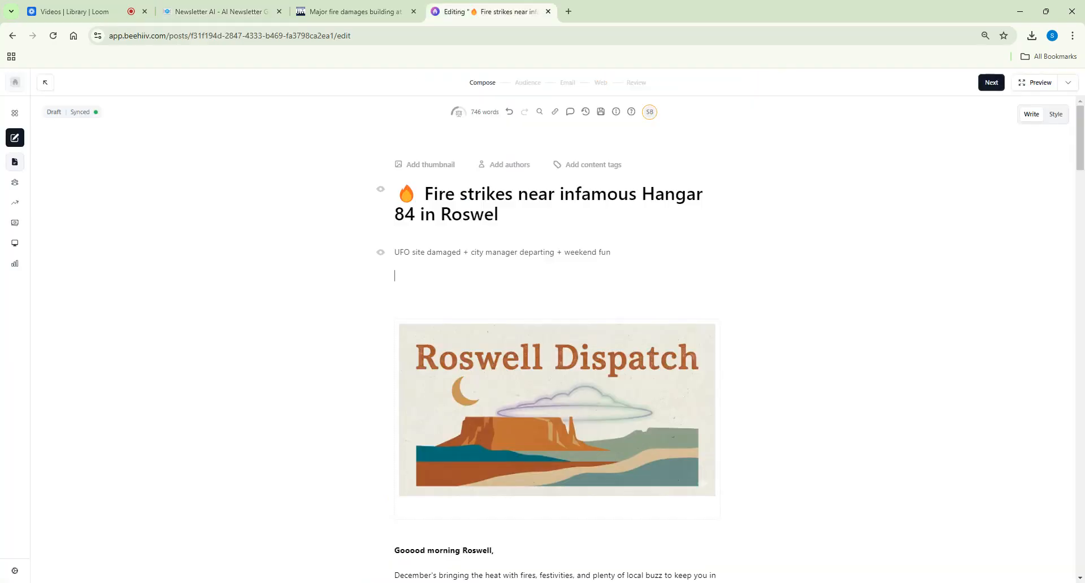
pyautogui.press('BackSpace')
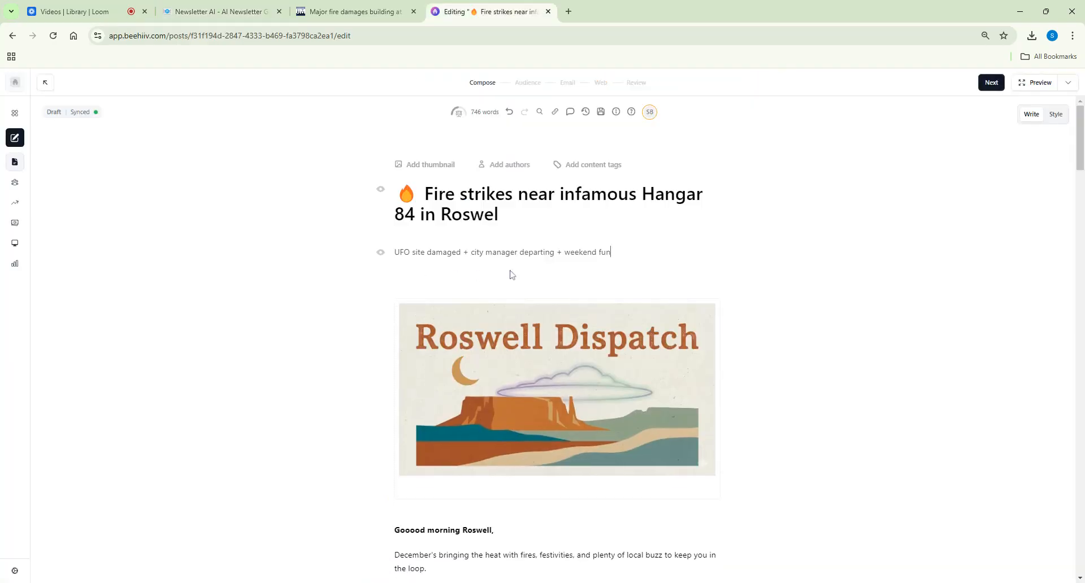
# Preview the post as a desktop email and test the Texas Snax sponsor link, returning to the preview
pyautogui.click(1027, 85)
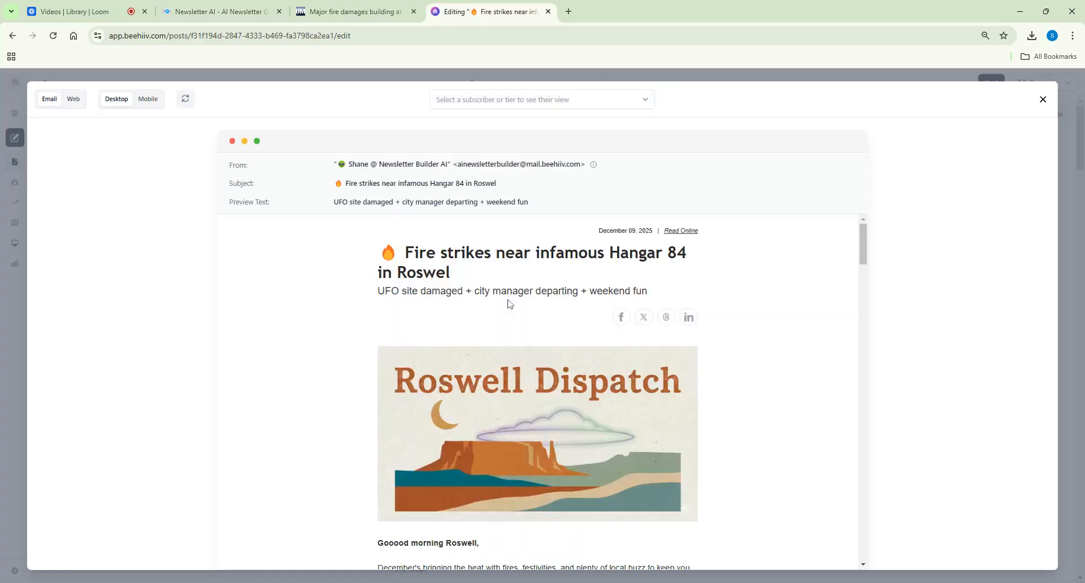
pyautogui.scroll(-4, 436, 339)
pyautogui.scroll(-2, 425, 366)
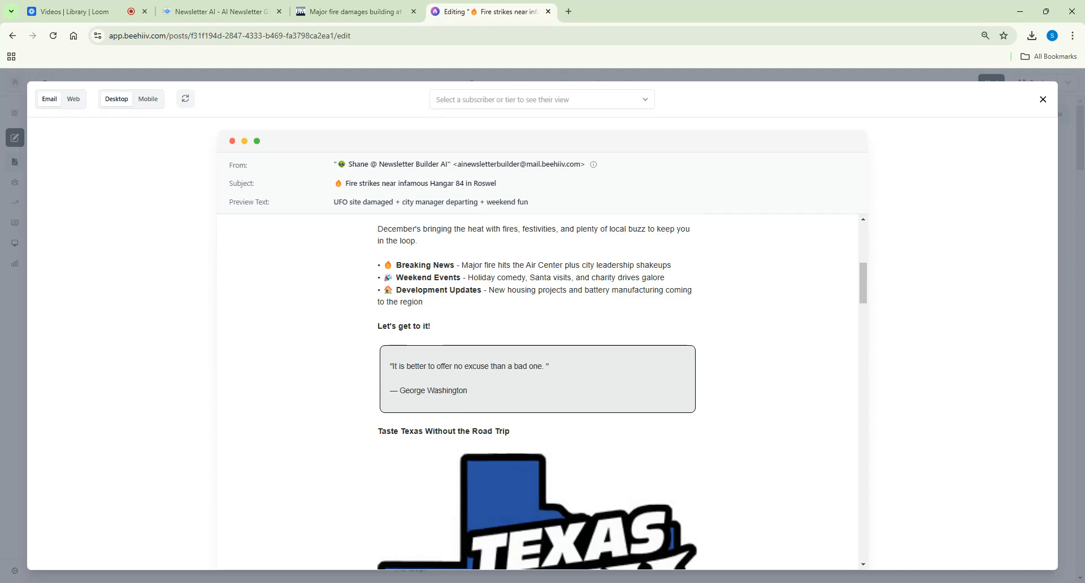
pyautogui.scroll(-5, 479, 370)
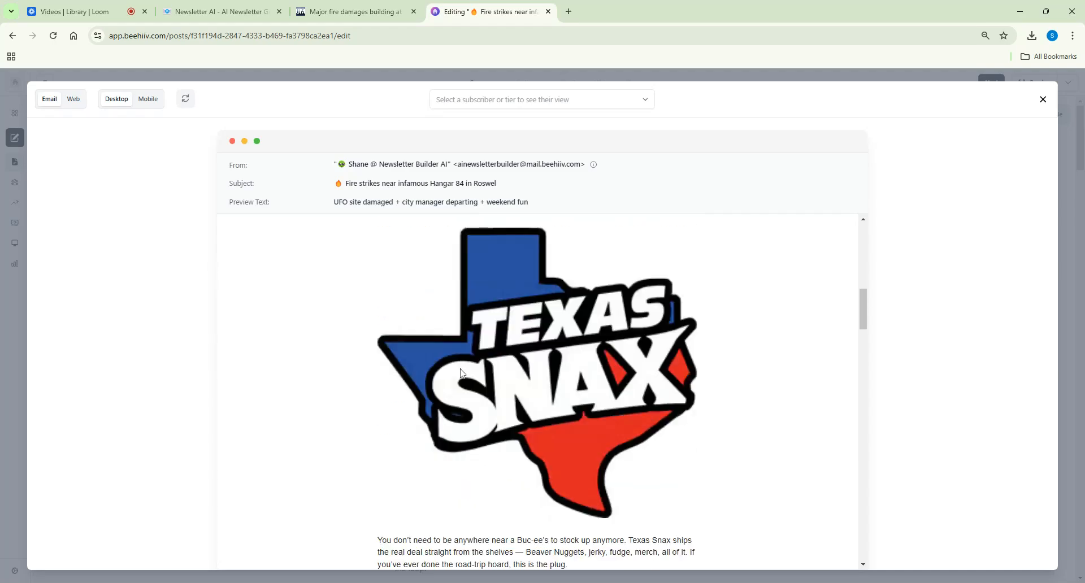
pyautogui.click(552, 407)
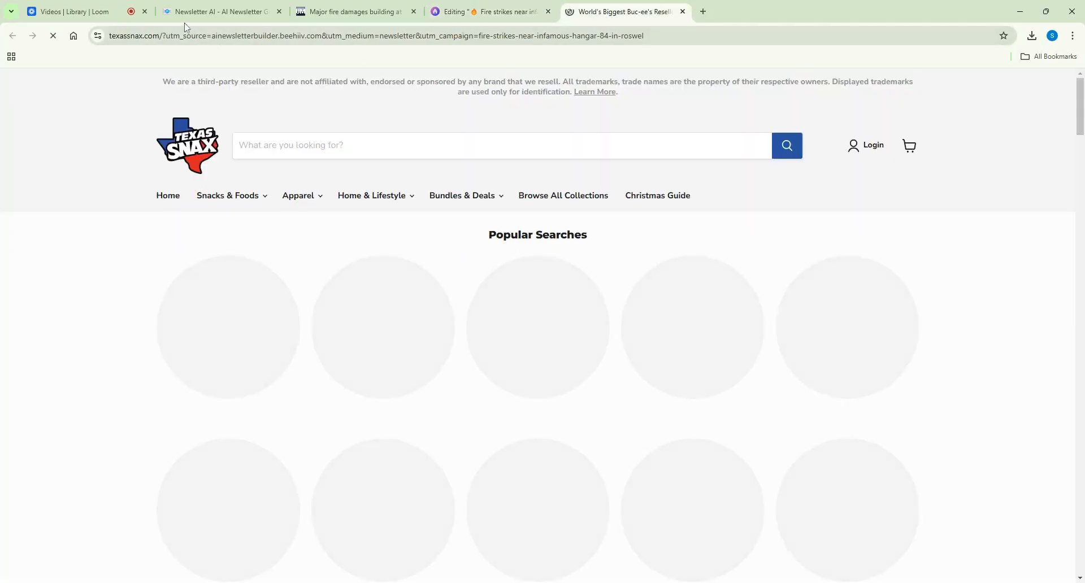
pyautogui.click(521, 22)
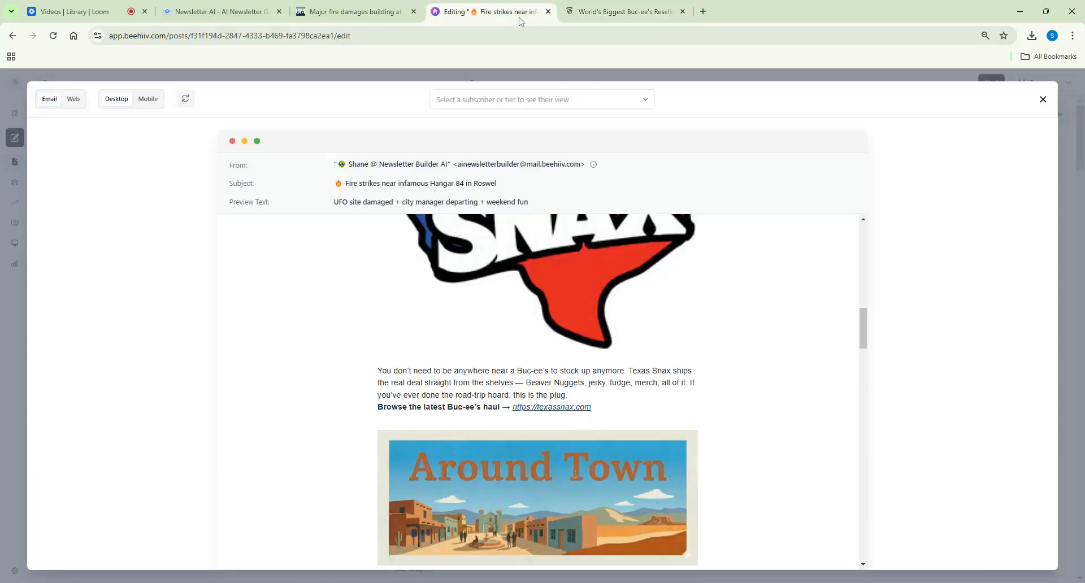
# Review the rest of the email preview from the Around Town section through Weather and close the preview
pyautogui.scroll(-5, 533, 355)
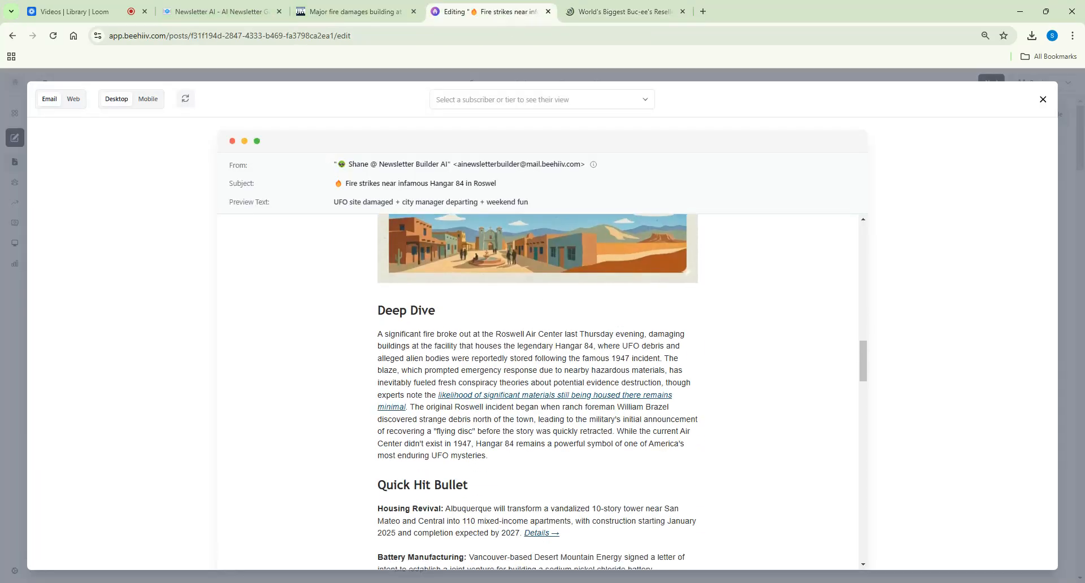
pyautogui.scroll(-4, 537, 390)
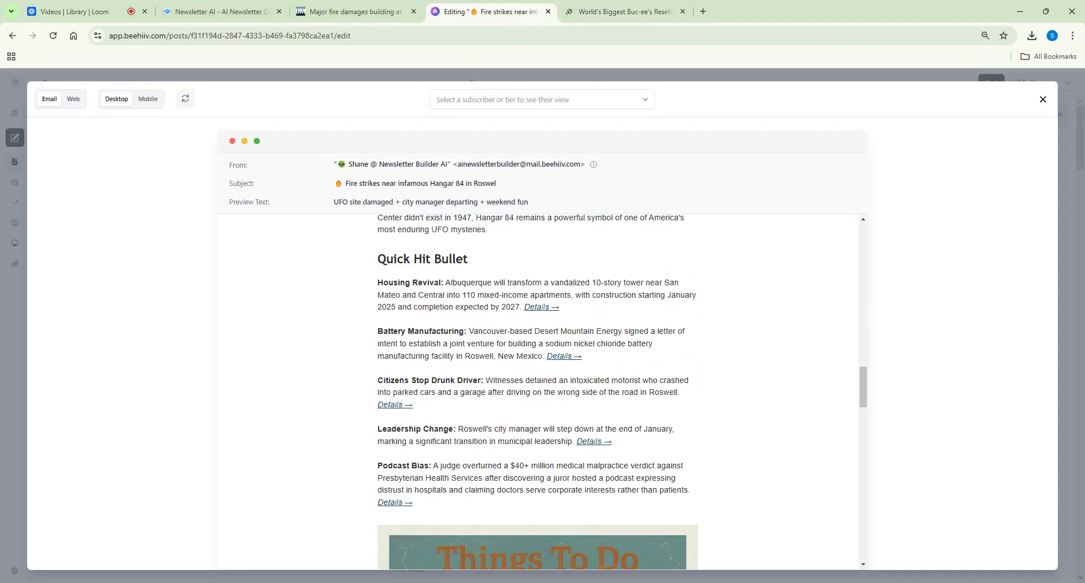
pyautogui.scroll(-15, 420, 354)
pyautogui.scroll(-6, 420, 354)
pyautogui.scroll(-7, 434, 355)
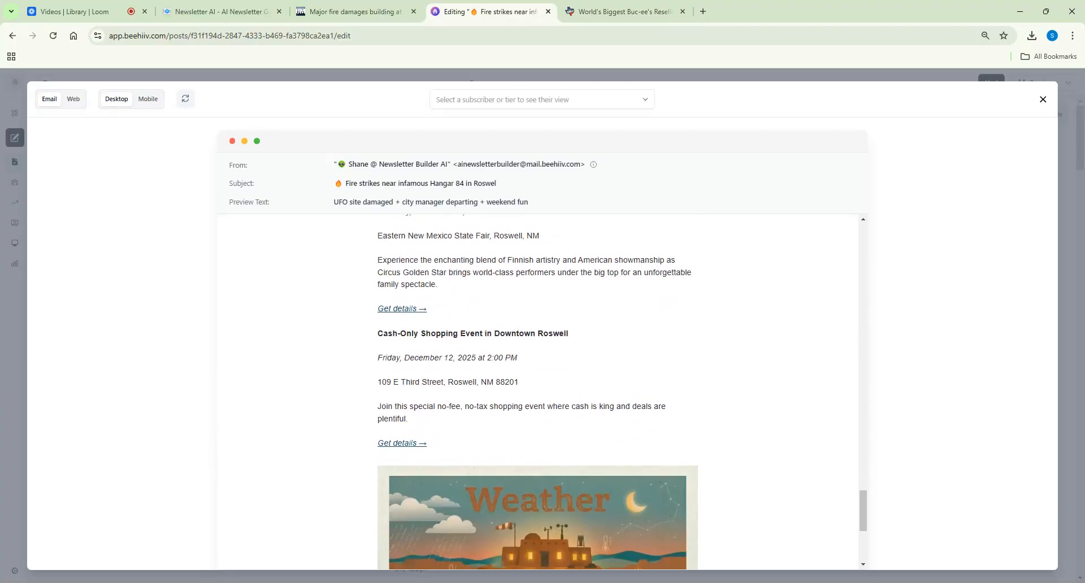
pyautogui.scroll(20, 457, 403)
pyautogui.scroll(12, 457, 403)
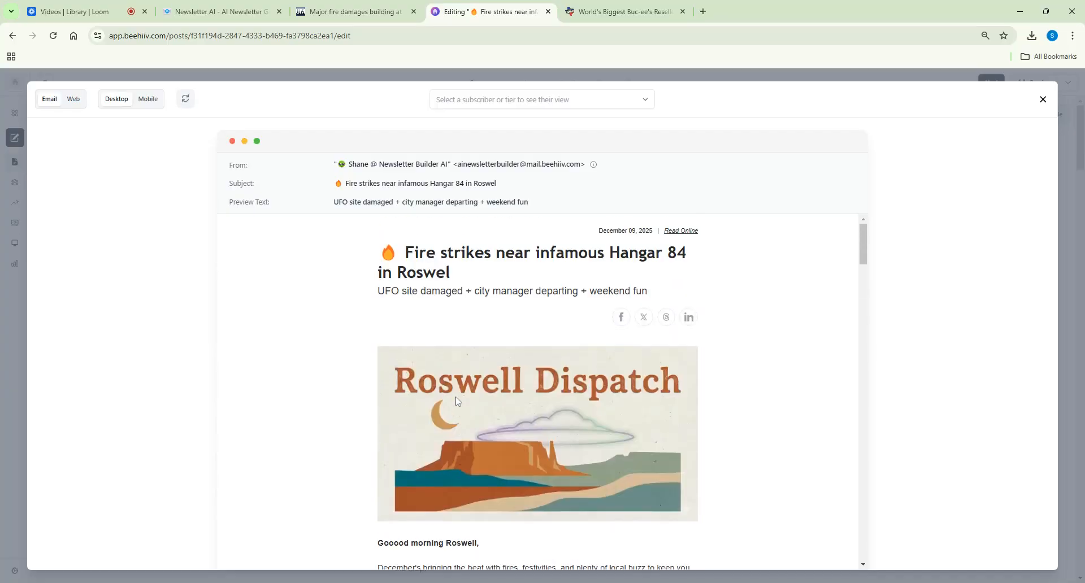
pyautogui.click(1043, 99)
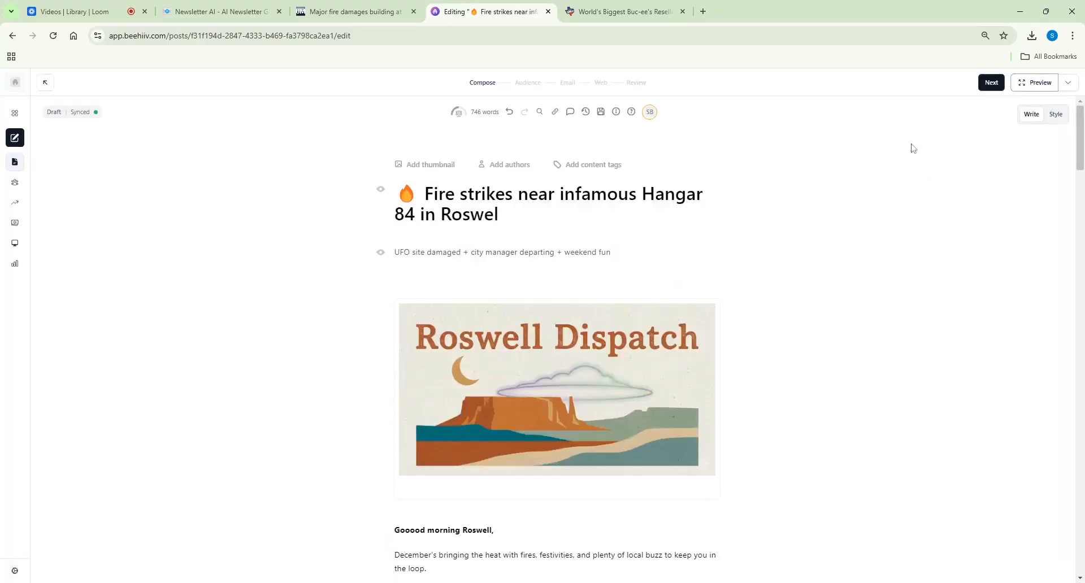
pyautogui.scroll(-1, 354, 310)
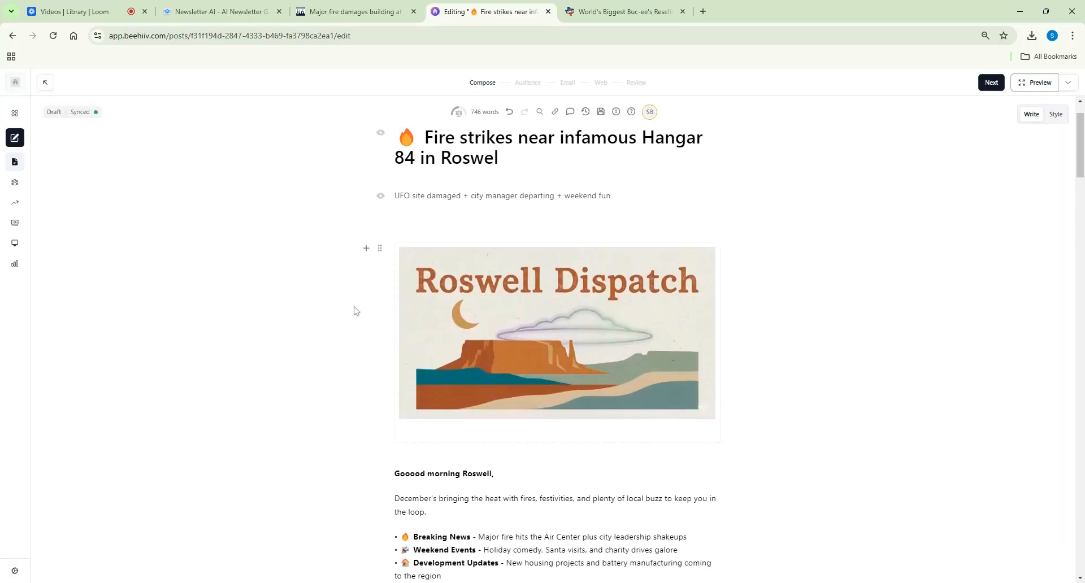
pyautogui.scroll(-2, 354, 310)
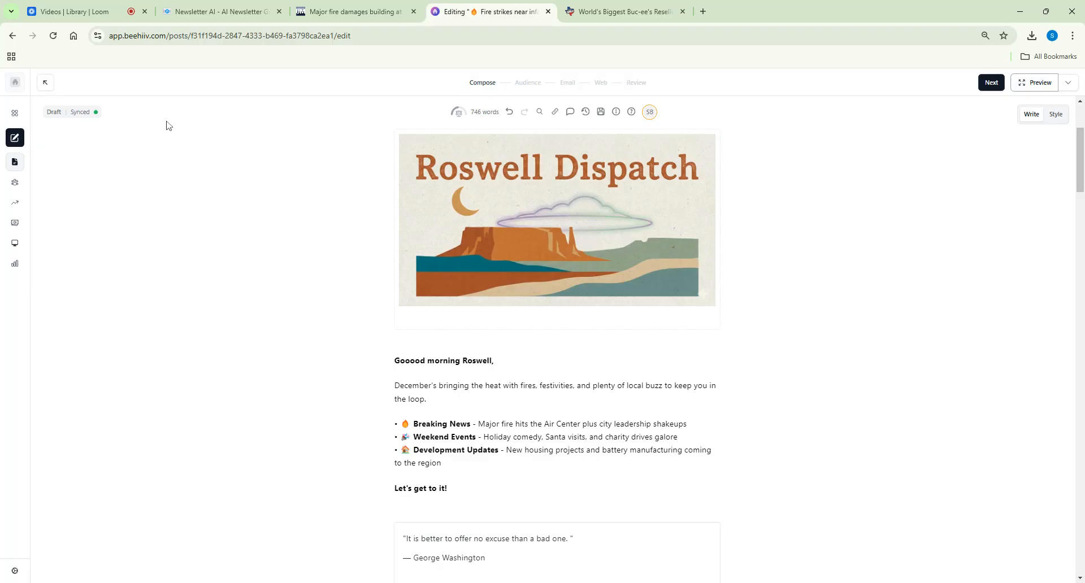
pyautogui.click(102, 13)
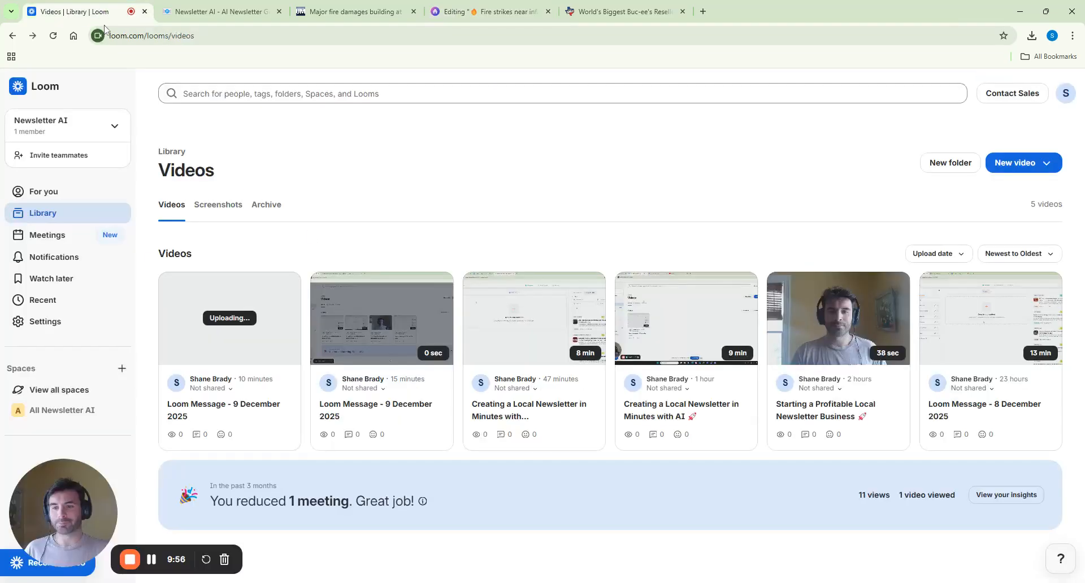